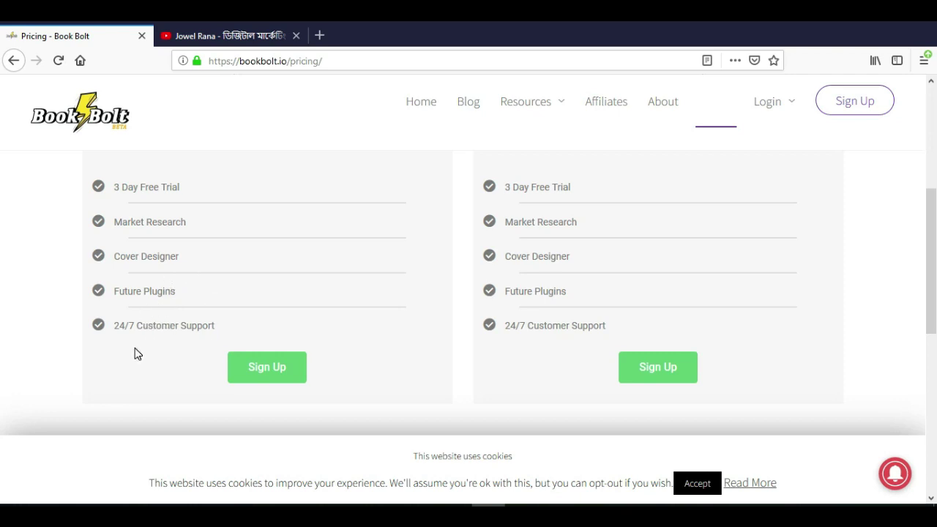
# - Compare the Monthly and Yearly plan prices on the pricing page
pyautogui.scroll(2, 297, 325)
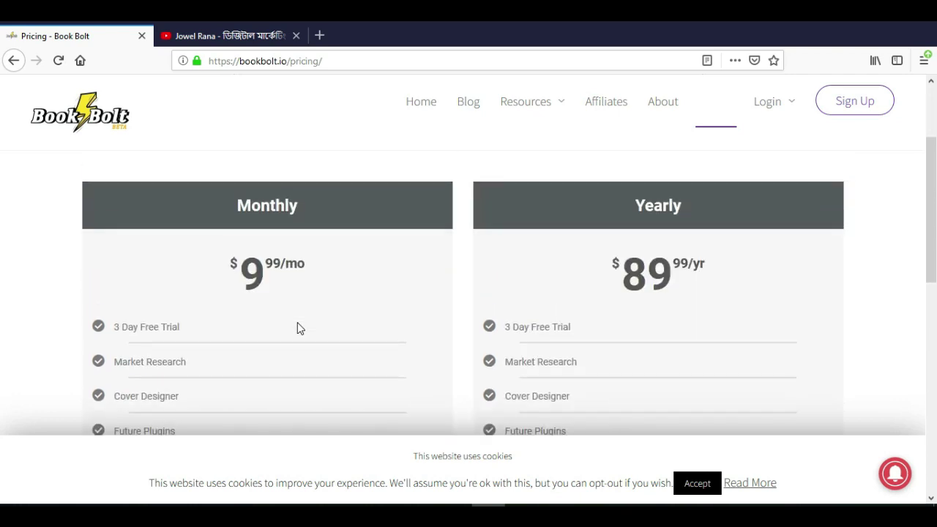
pyautogui.scroll(-1, 297, 327)
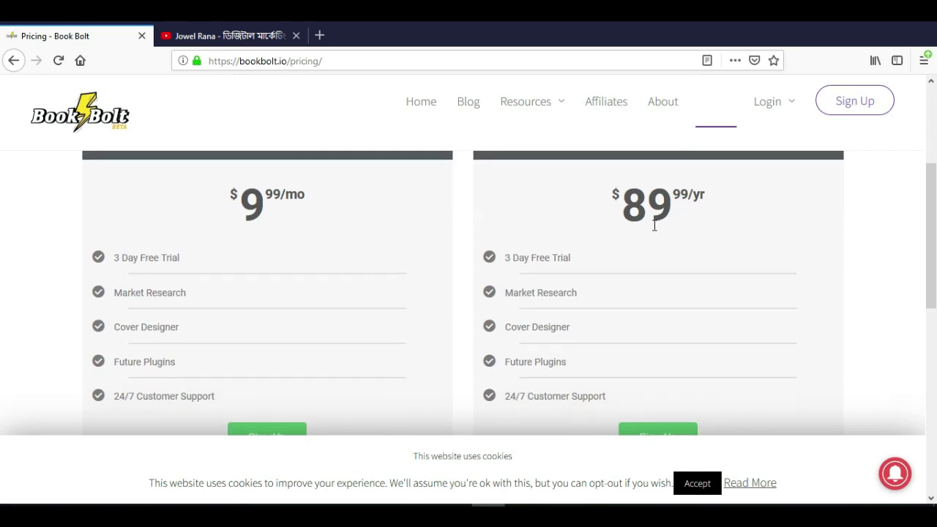
pyautogui.scroll(1, 657, 225)
pyautogui.scroll(1, 697, 265)
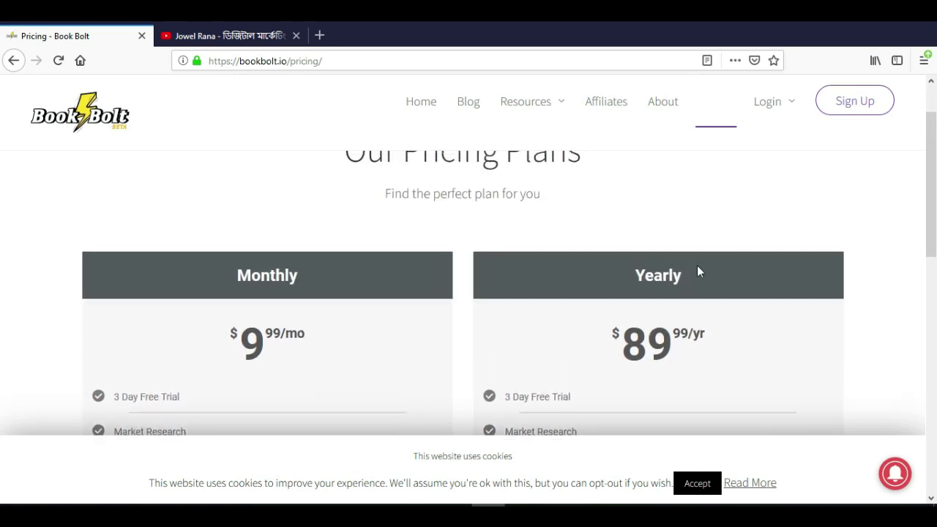
pyautogui.scroll(-1, 697, 265)
pyautogui.moveTo(630, 283); pyautogui.dragTo(692, 280)
pyautogui.click(686, 271)
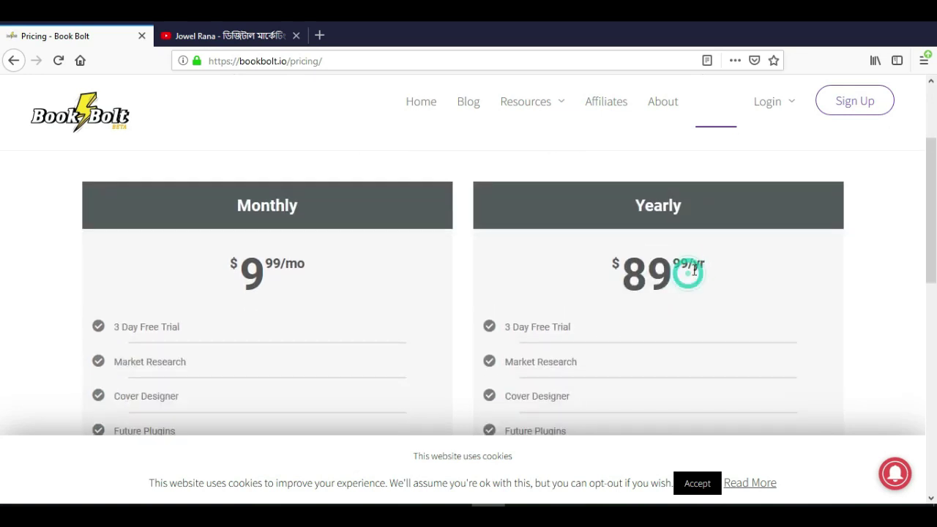
# - Sign up for the $9.99 Monthly plan
pyautogui.scroll(-2, 681, 286)
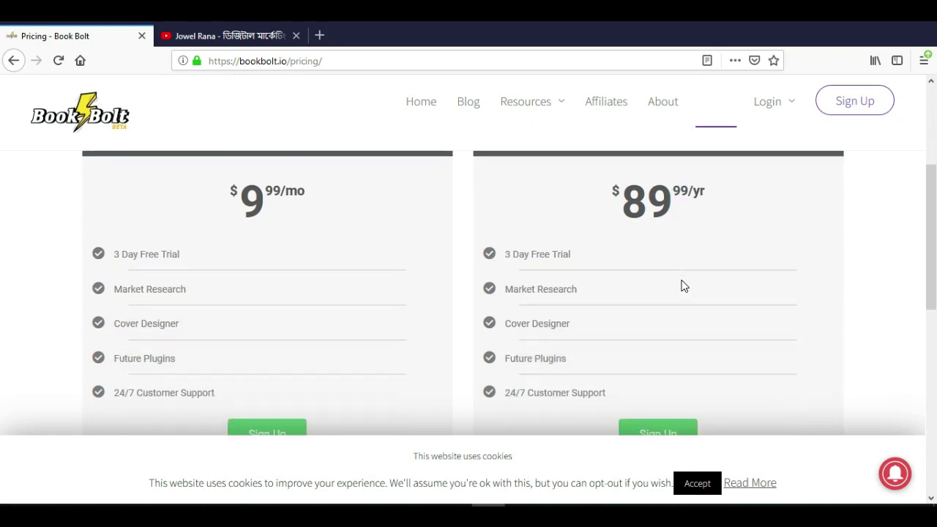
pyautogui.scroll(3, 669, 278)
pyautogui.scroll(-3, 671, 319)
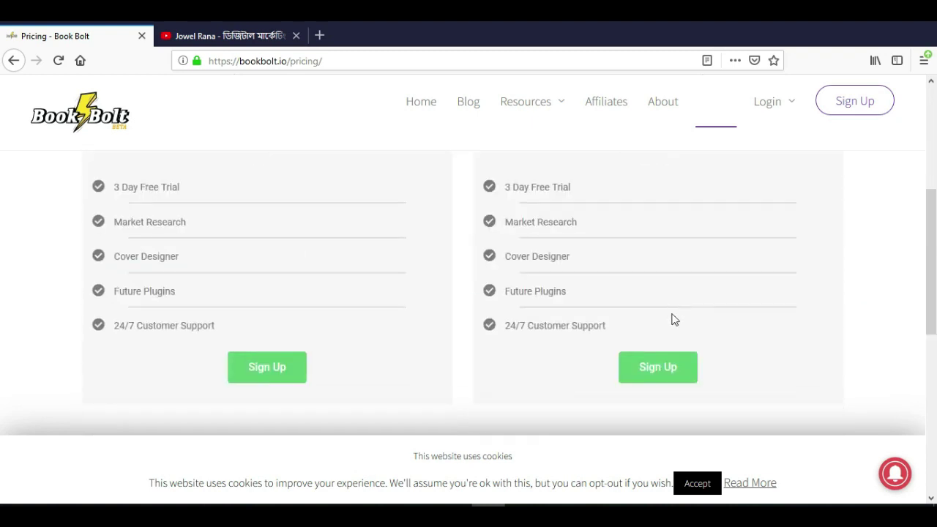
pyautogui.scroll(2, 314, 341)
pyautogui.scroll(-3, 275, 243)
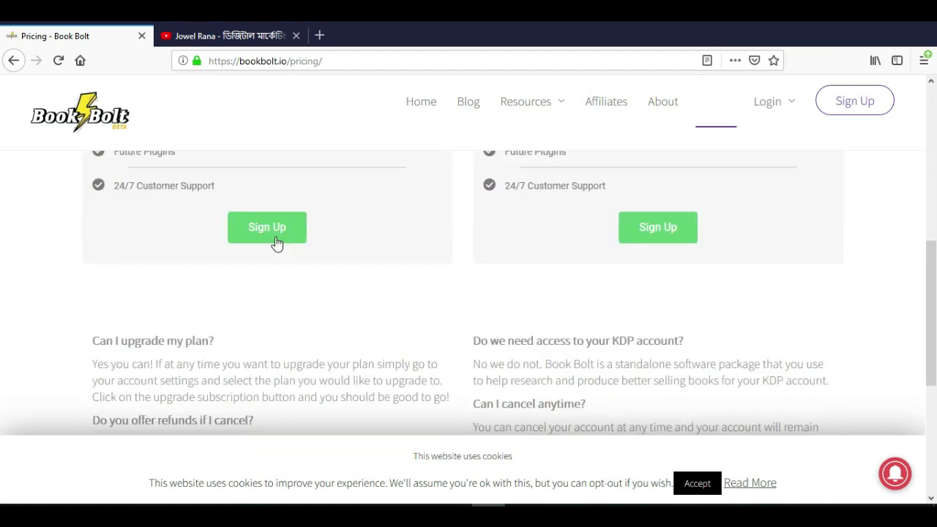
pyautogui.scroll(2, 327, 263)
pyautogui.scroll(-1, 326, 263)
pyautogui.scroll(2, 327, 262)
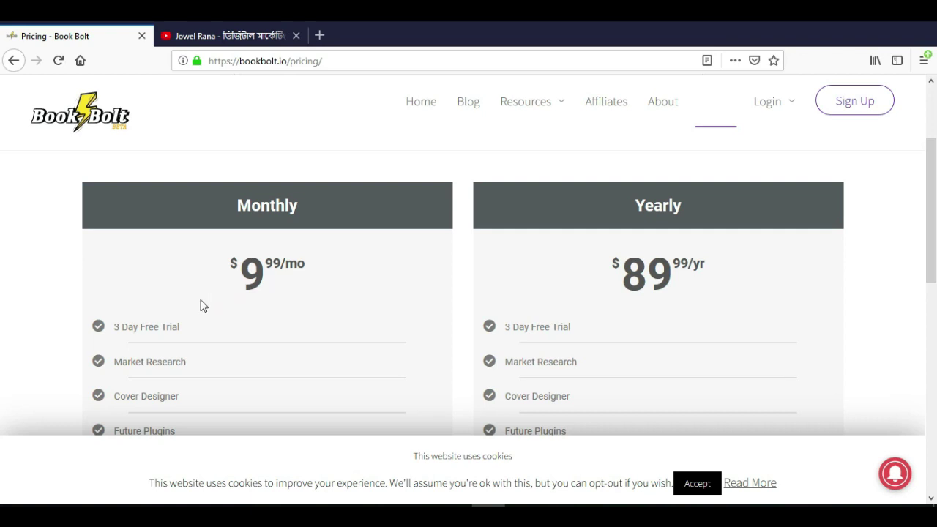
pyautogui.scroll(-2, 252, 297)
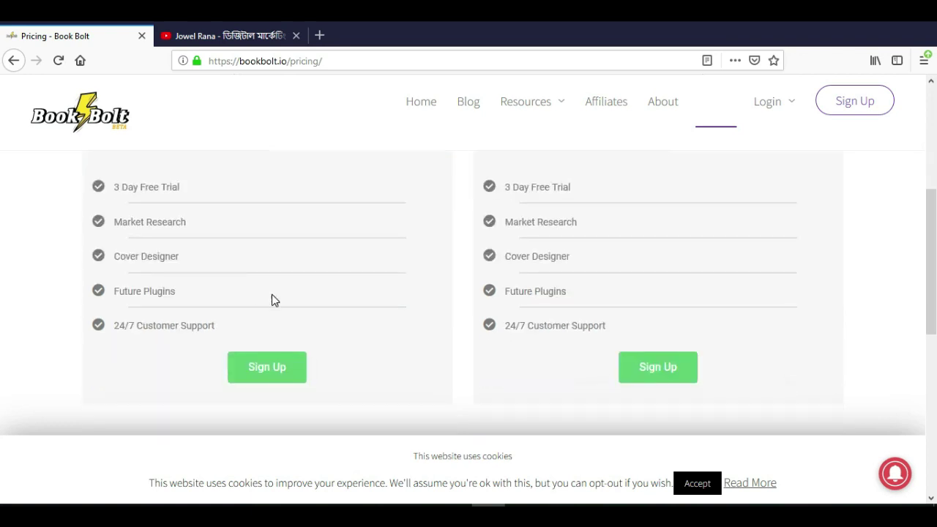
pyautogui.scroll(-1, 271, 297)
pyautogui.click(273, 306)
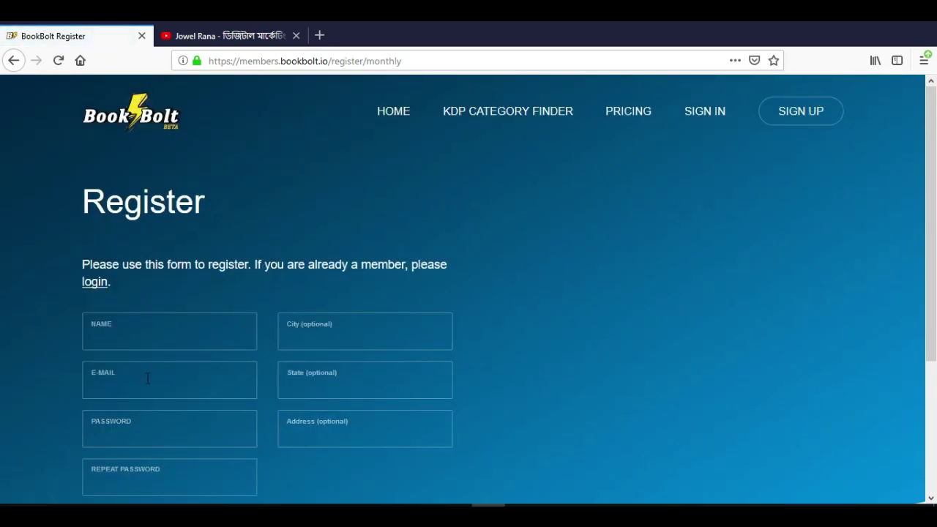
# - Look over the optional City, State and Address fields on the Register form
pyautogui.scroll(-2, 147, 387)
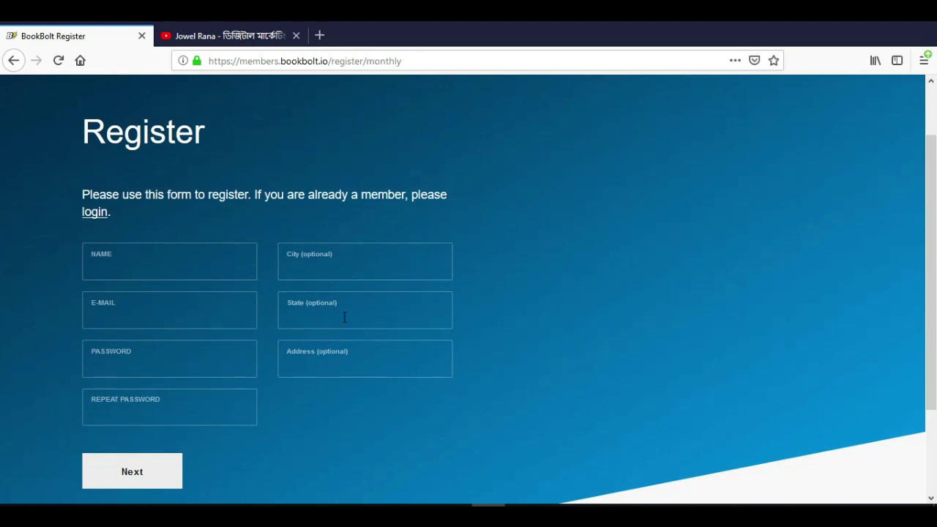
pyautogui.click(340, 265)
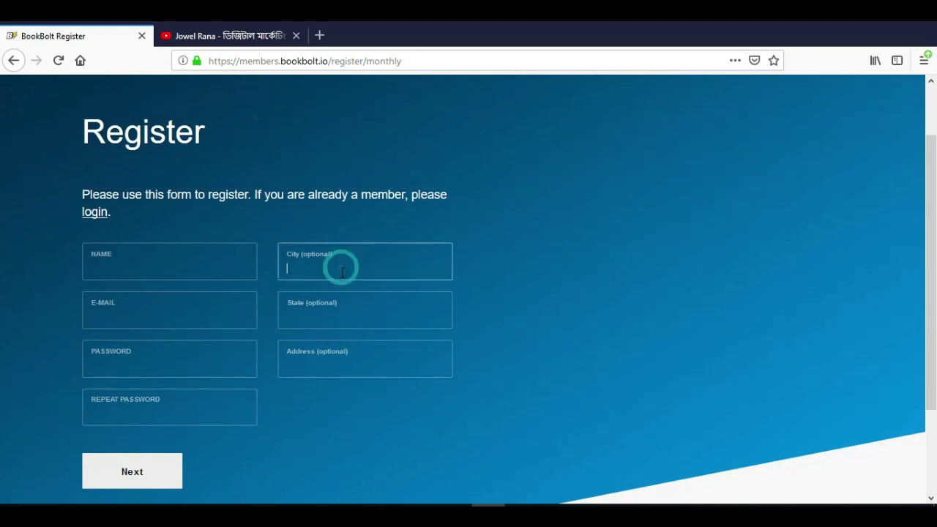
pyautogui.click(339, 315)
pyautogui.click(343, 361)
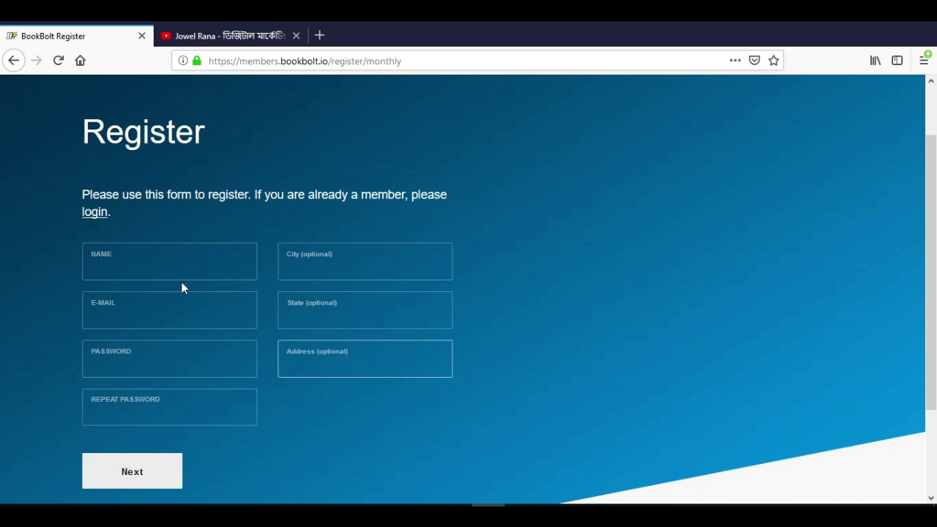
# - Paste the e-mail address and enter the account holder's full name
pyautogui.click(173, 257)
pyautogui.click(148, 306)
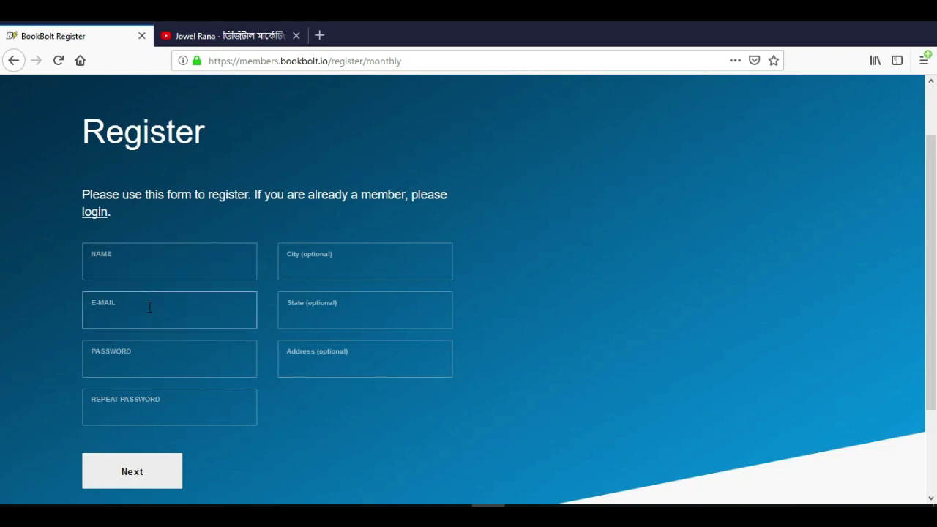
pyautogui.hotkey('ctrl', 'v')
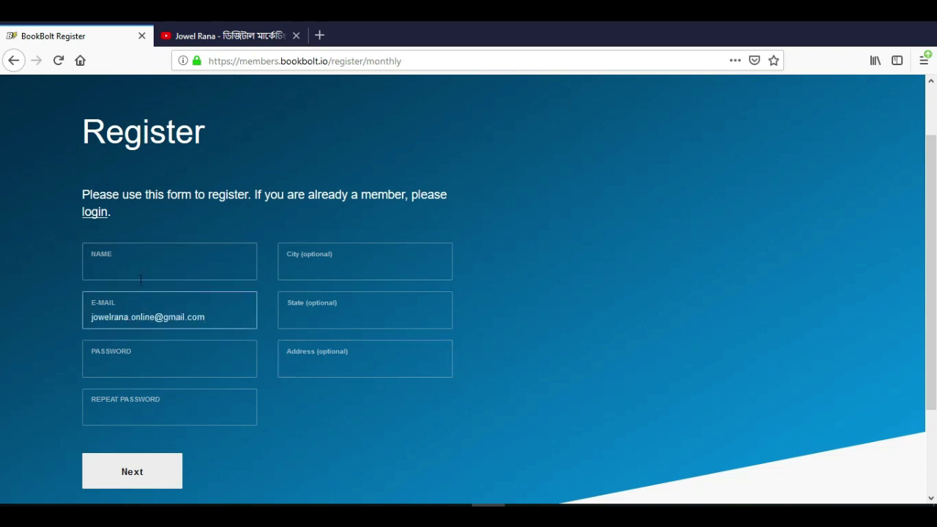
pyautogui.moveTo(128, 319); pyautogui.dragTo(71, 315)
pyautogui.hotkey('ctrl', 'c')
pyautogui.click(194, 269)
pyautogui.hotkey('ctrl', 'v')
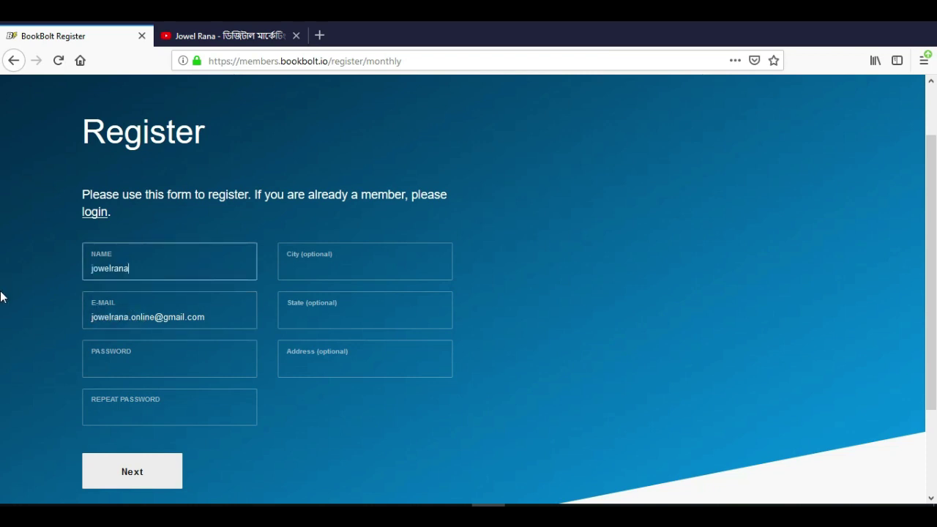
pyautogui.click(93, 268)
pyautogui.hotkey('ctrl', 'a')
pyautogui.click(155, 363)
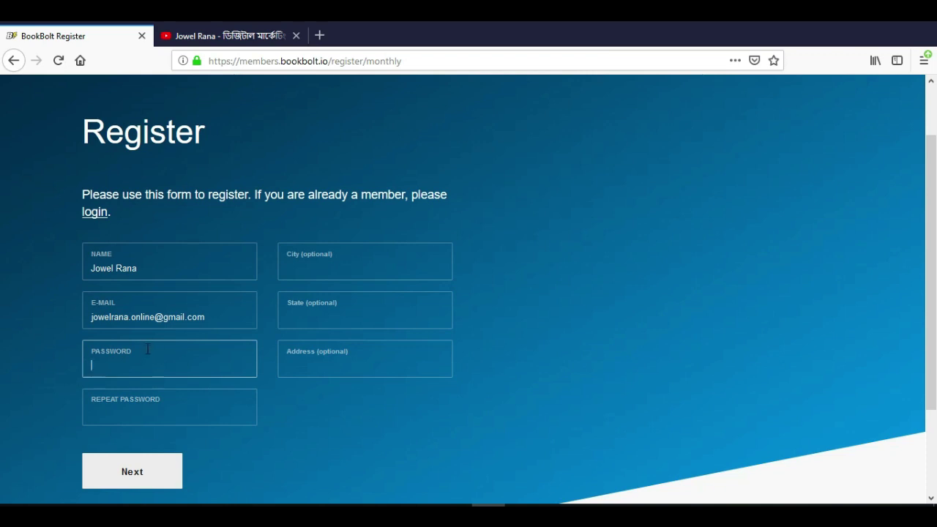
# - Paste the account password into both the Password and Repeat Password fields
pyautogui.click(210, 315)
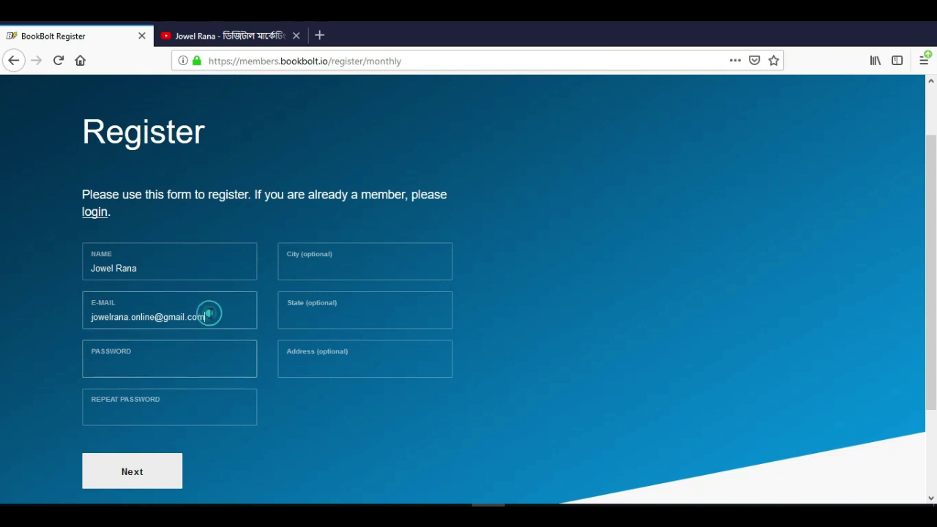
pyautogui.tripleClick(209, 315)
pyautogui.hotkey('ctrl', 'c')
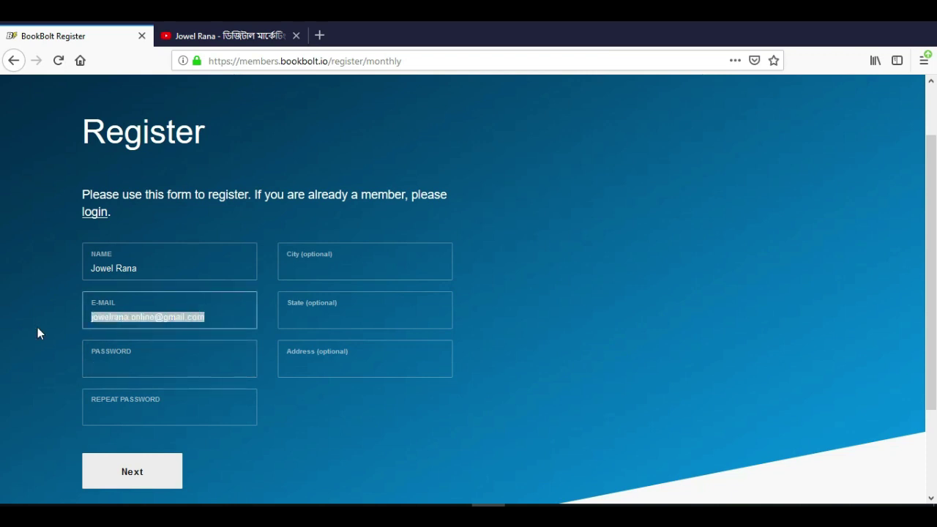
pyautogui.click(176, 358)
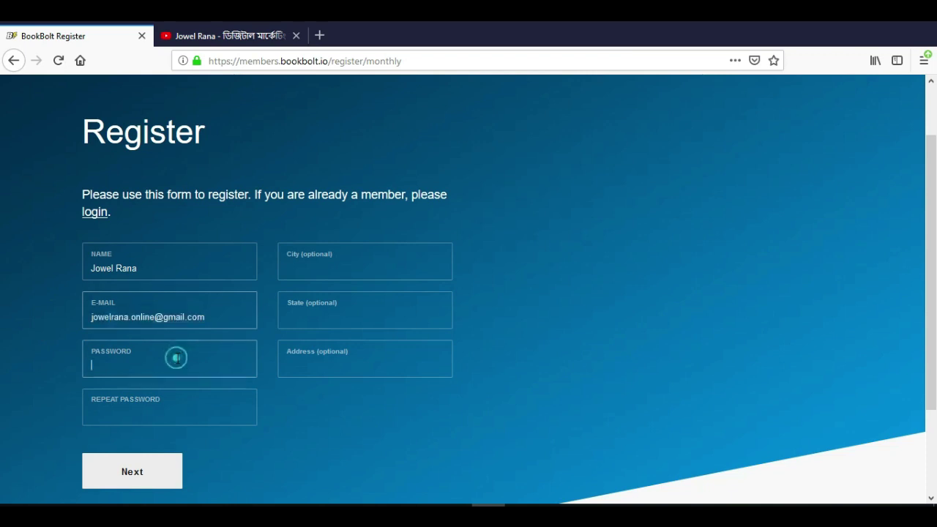
pyautogui.hotkey('ctrl', 'v')
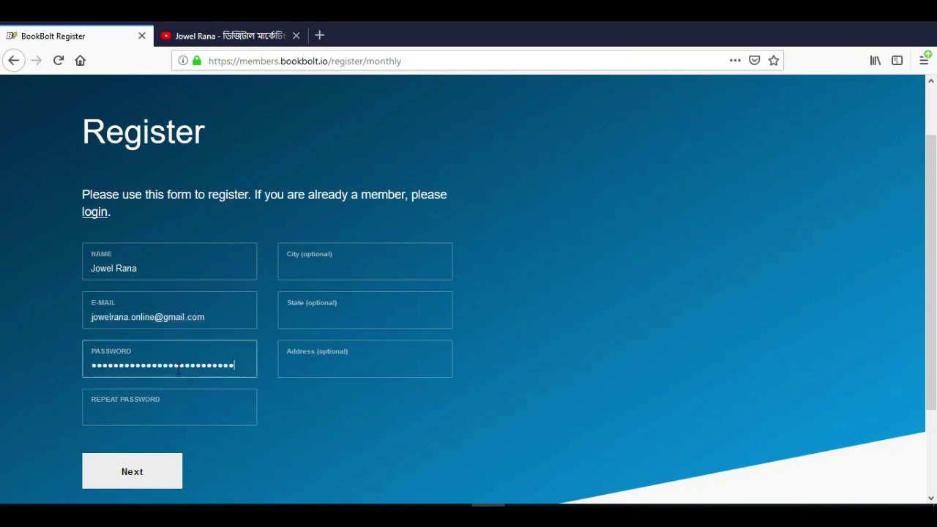
pyautogui.click(171, 411)
pyautogui.hotkey('ctrl', 'v')
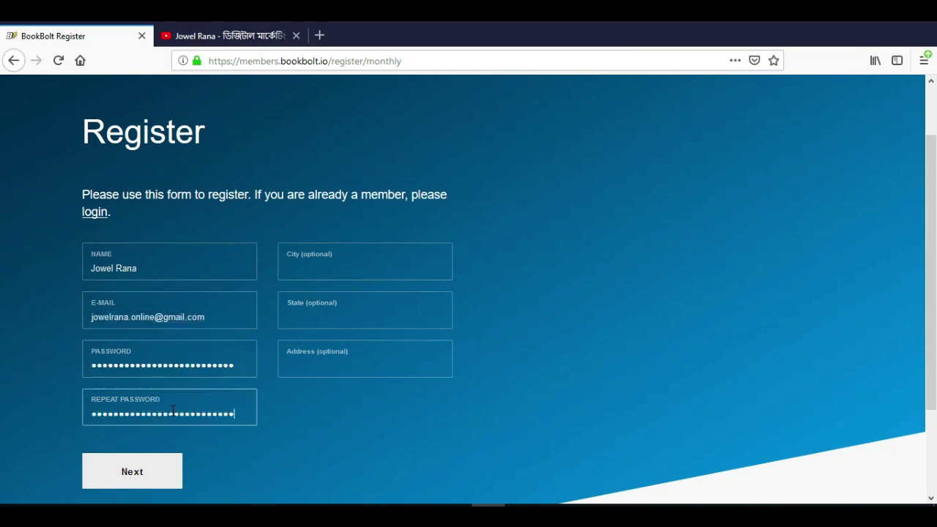
# - Fill in the optional City field
pyautogui.scroll(-2, 429, 315)
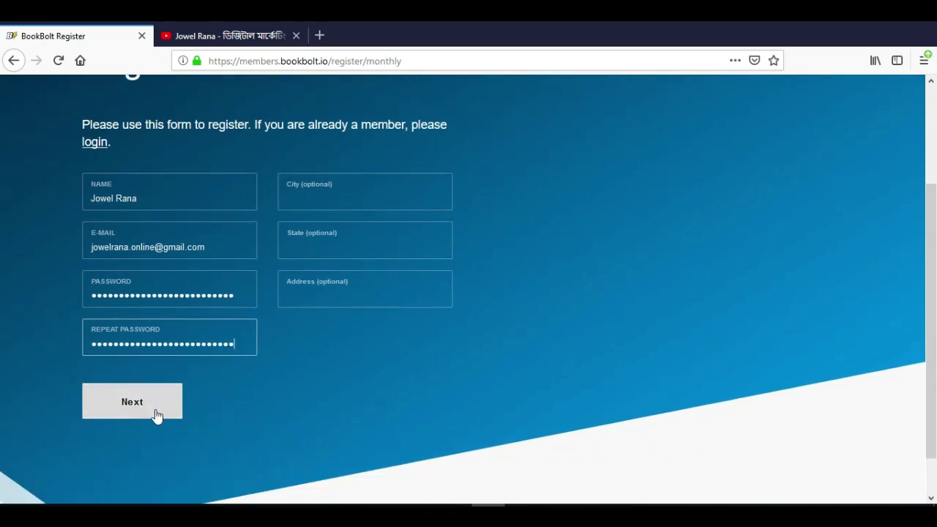
pyautogui.click(323, 181)
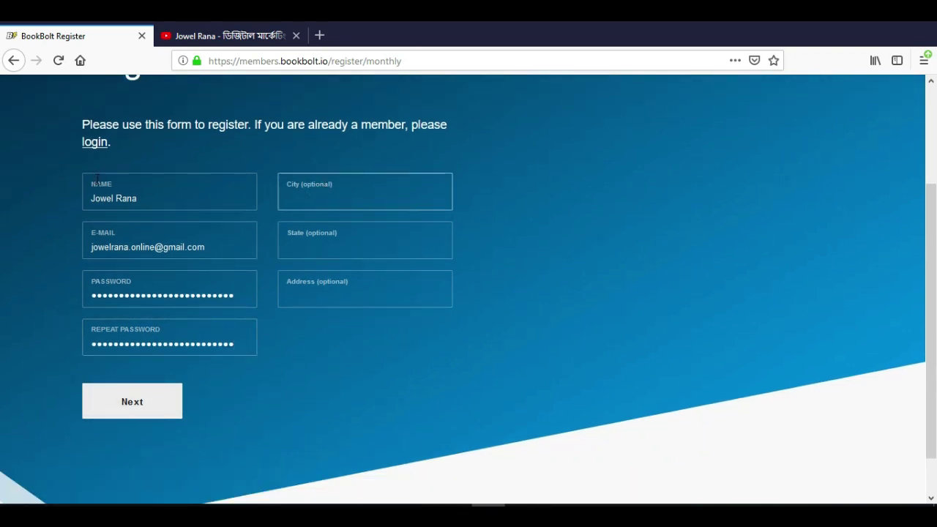
pyautogui.write('Dhaka')
pyautogui.scroll(-1, 337, 310)
# - Continue to the payment step and fill the card holder name, deleting the pasted e-mail text
pyautogui.click(126, 353)
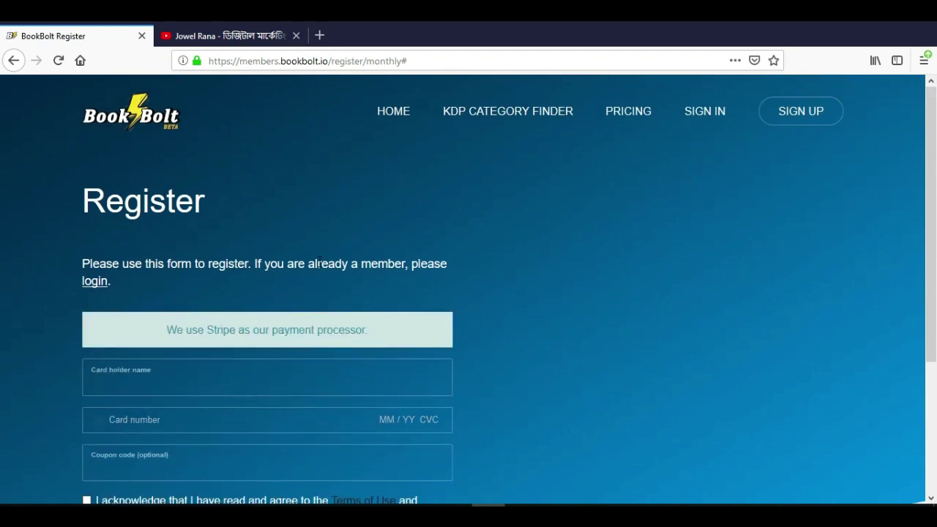
pyautogui.scroll(-3, 408, 268)
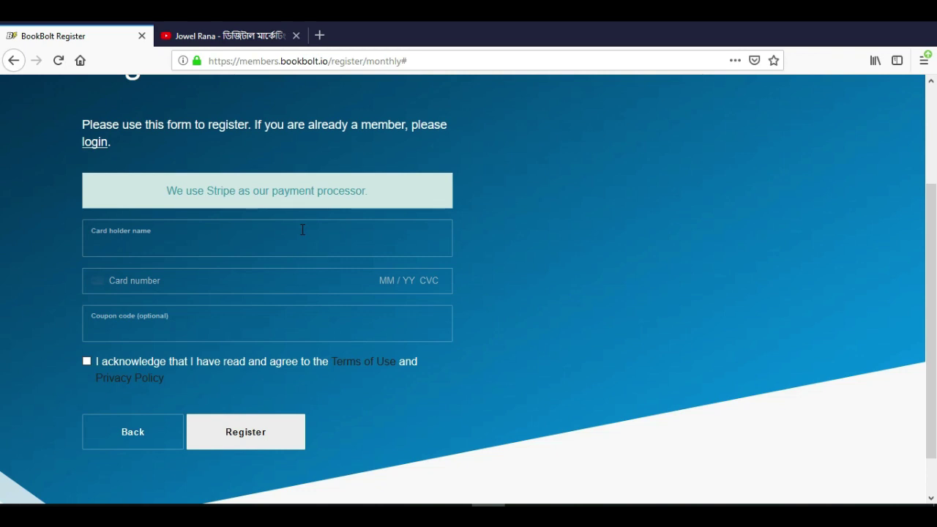
pyautogui.click(254, 252)
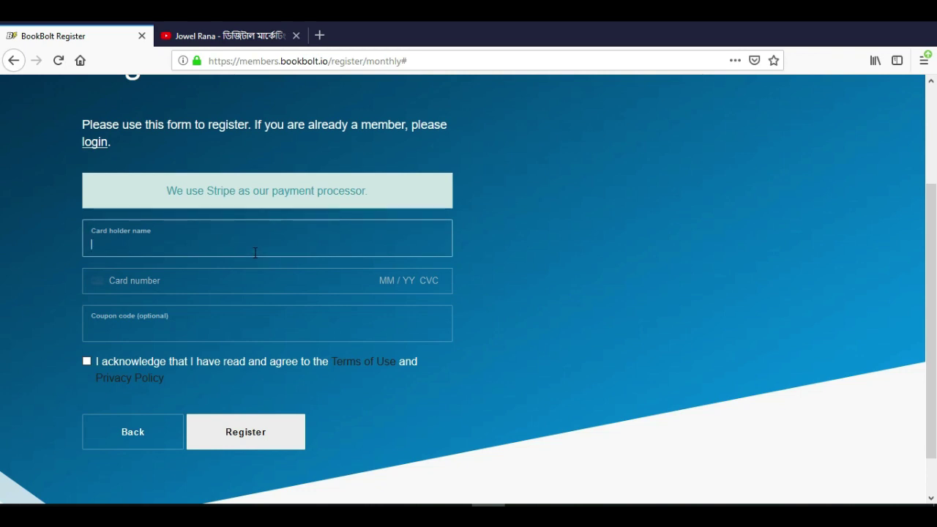
pyautogui.hotkey('ctrl', 'v')
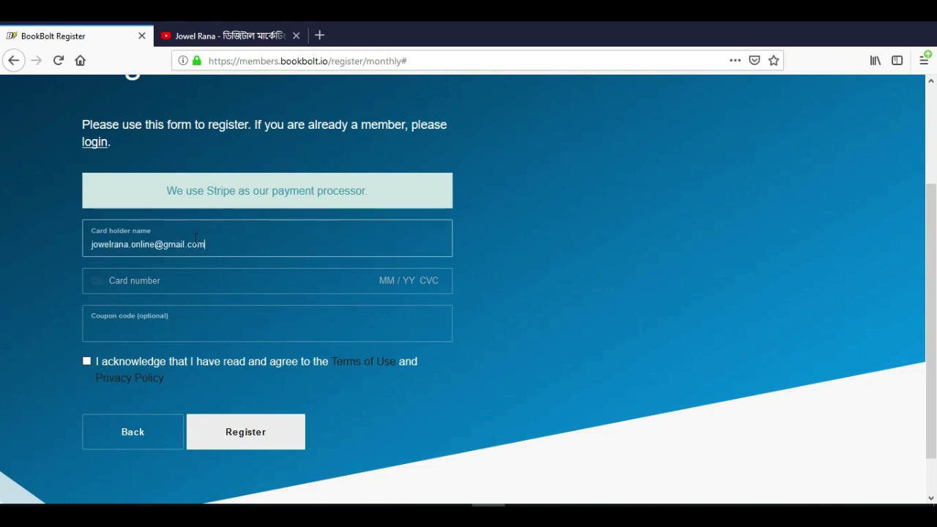
pyautogui.moveTo(130, 245); pyautogui.dragTo(271, 251)
pyautogui.press('BackSpace')
# - Visit the card number, expiry, security code and coupon fields, then switch to the YouTube channel's videos
pyautogui.click(250, 280)
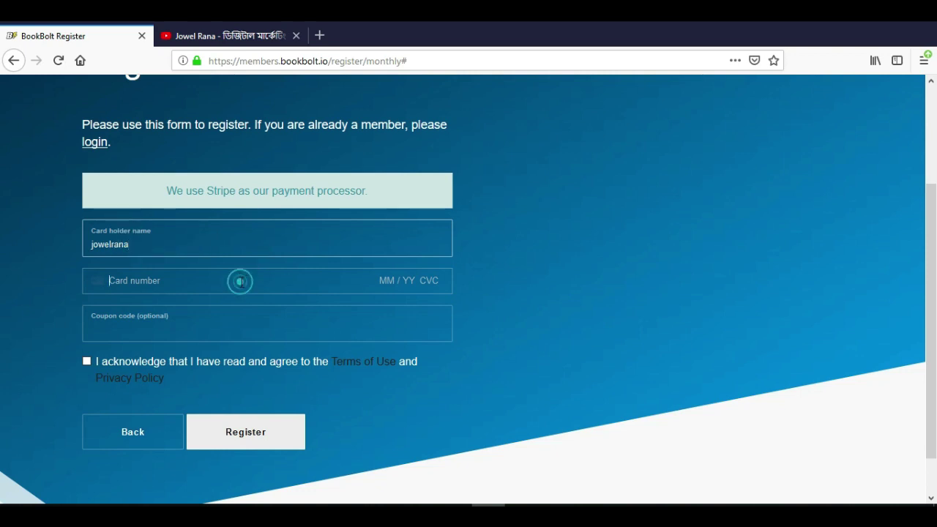
pyautogui.click(390, 281)
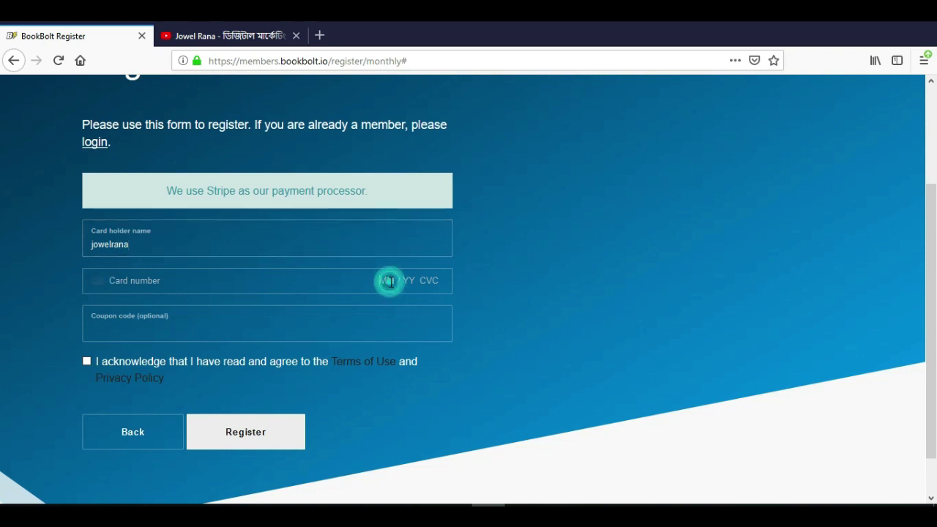
pyautogui.click(424, 281)
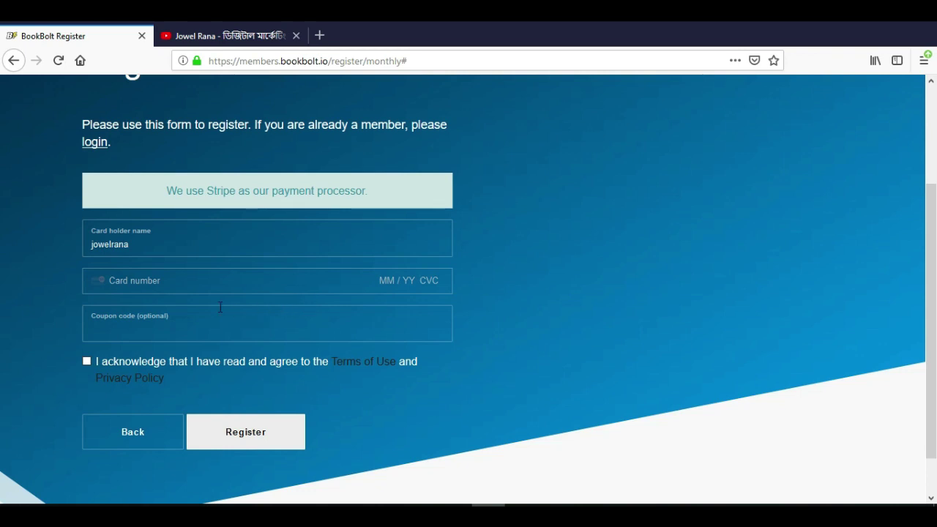
pyautogui.click(168, 322)
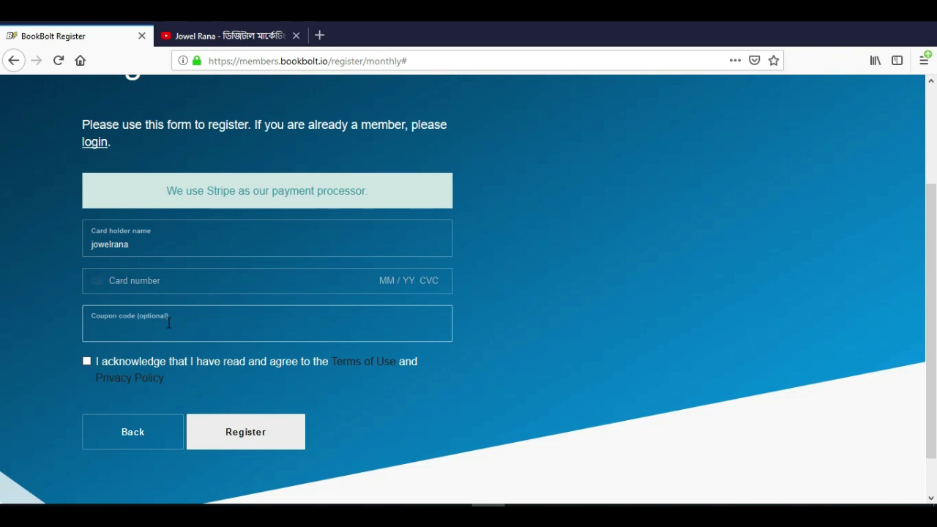
pyautogui.click(224, 38)
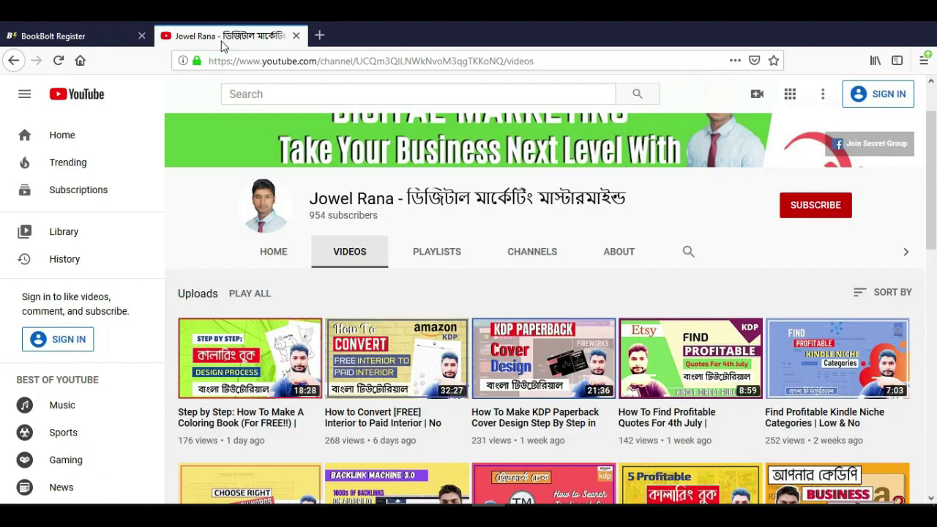
# - Open the Step by Step coloring book video and pause it
pyautogui.scroll(-2, 458, 266)
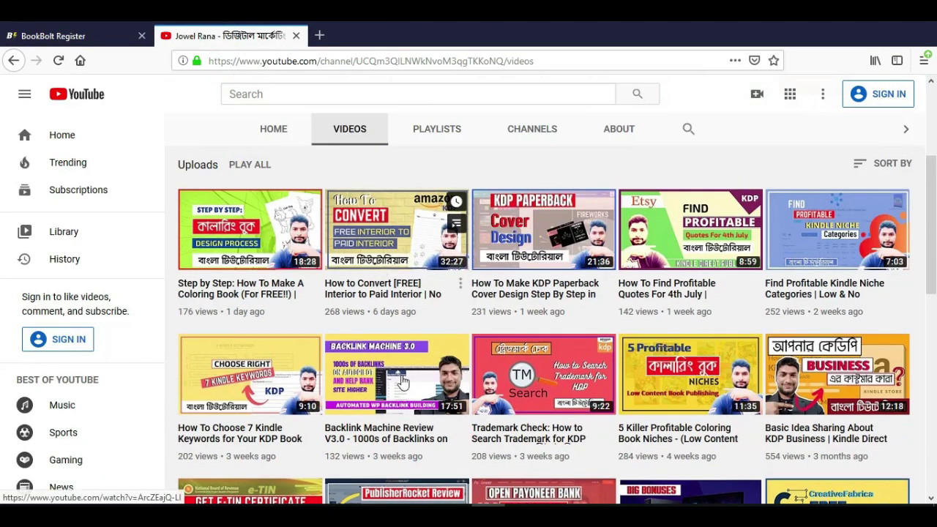
pyautogui.scroll(2, 296, 402)
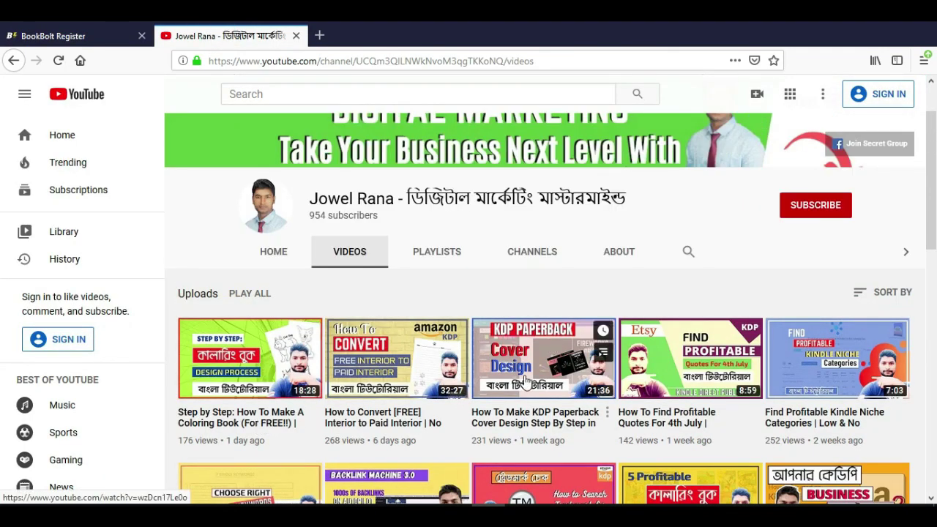
pyautogui.scroll(-2, 333, 371)
pyautogui.click(272, 355)
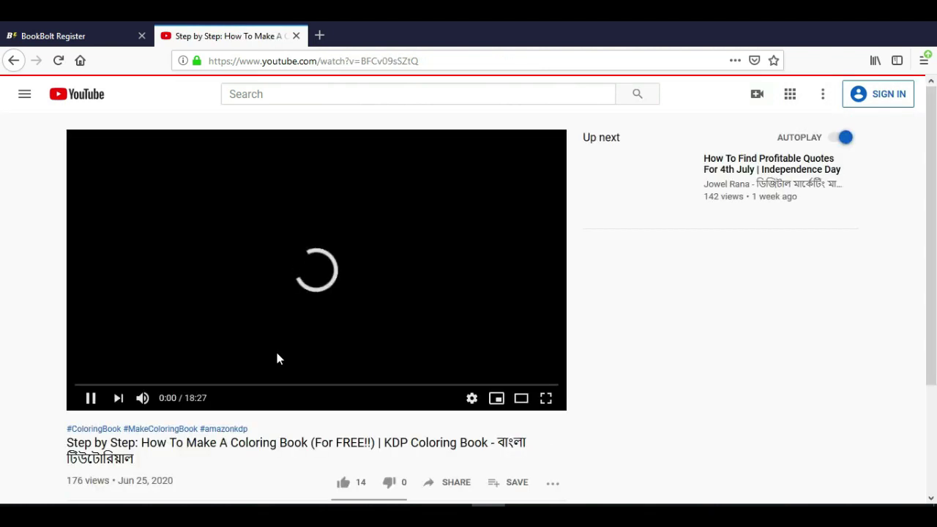
pyautogui.click(89, 397)
# - Expand the video description and follow the Book Bolt discount link
pyautogui.scroll(-3, 217, 431)
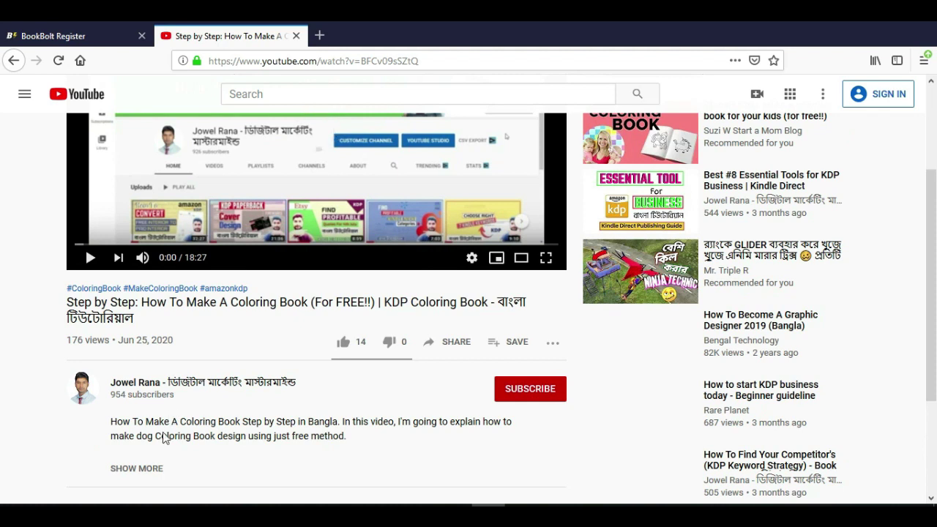
pyautogui.scroll(-2, 146, 412)
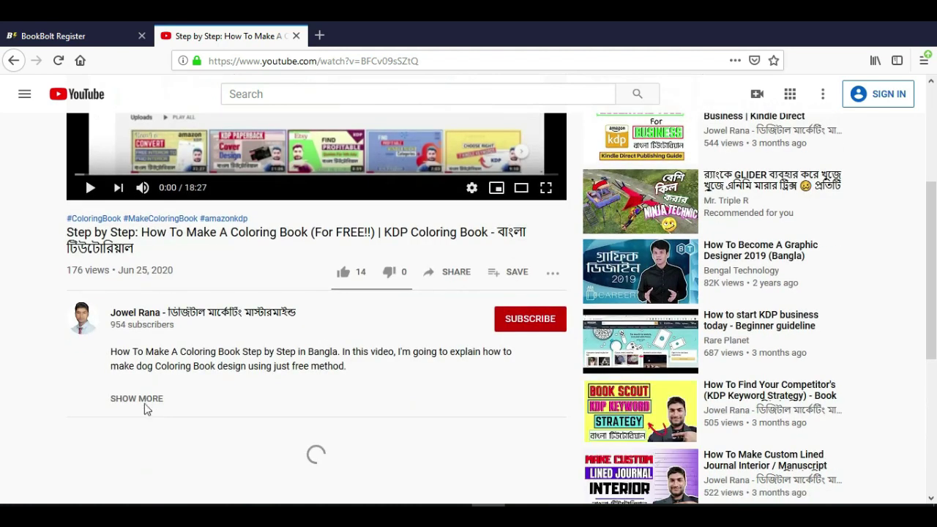
pyautogui.click(139, 398)
pyautogui.scroll(-3, 159, 369)
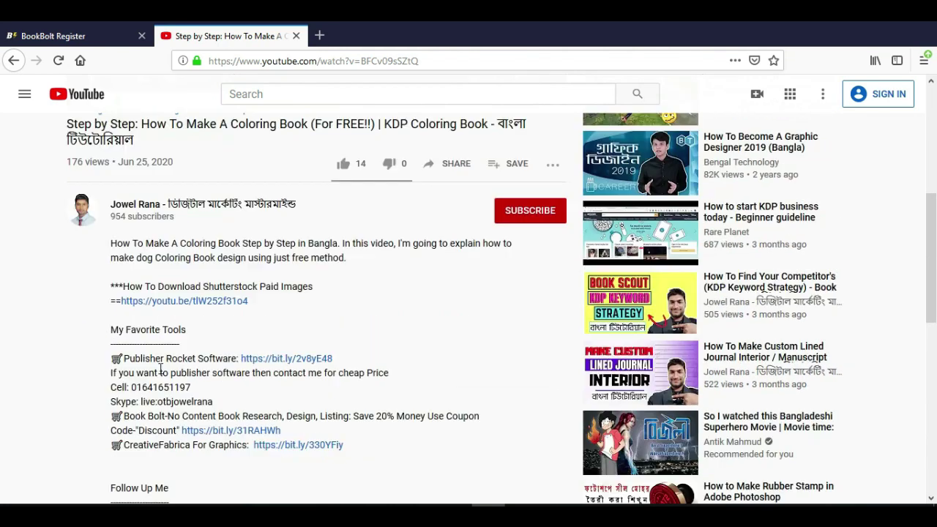
pyautogui.scroll(-1, 160, 368)
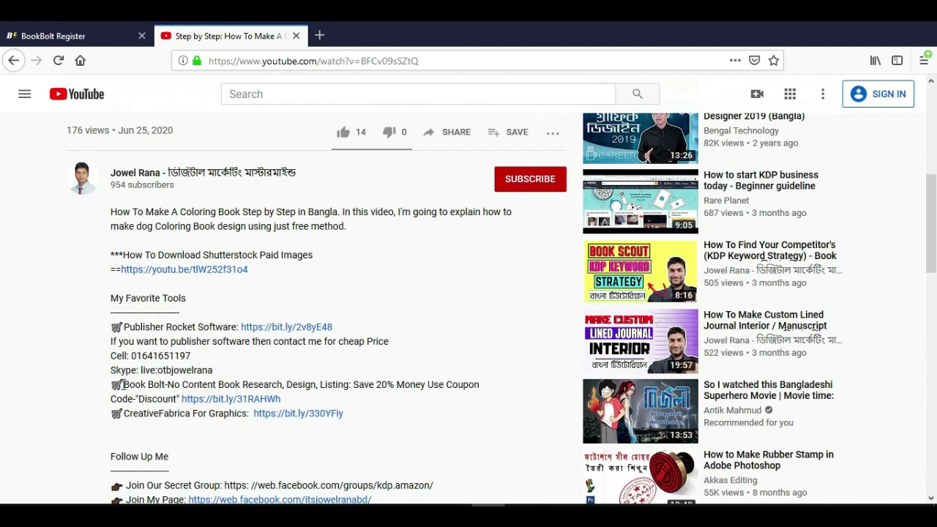
pyautogui.moveTo(123, 384); pyautogui.dragTo(339, 386)
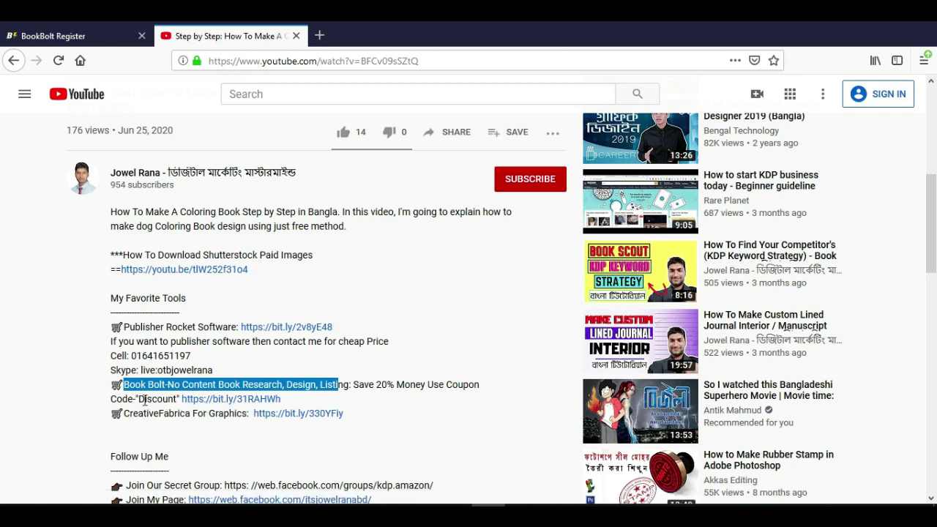
pyautogui.click(213, 400)
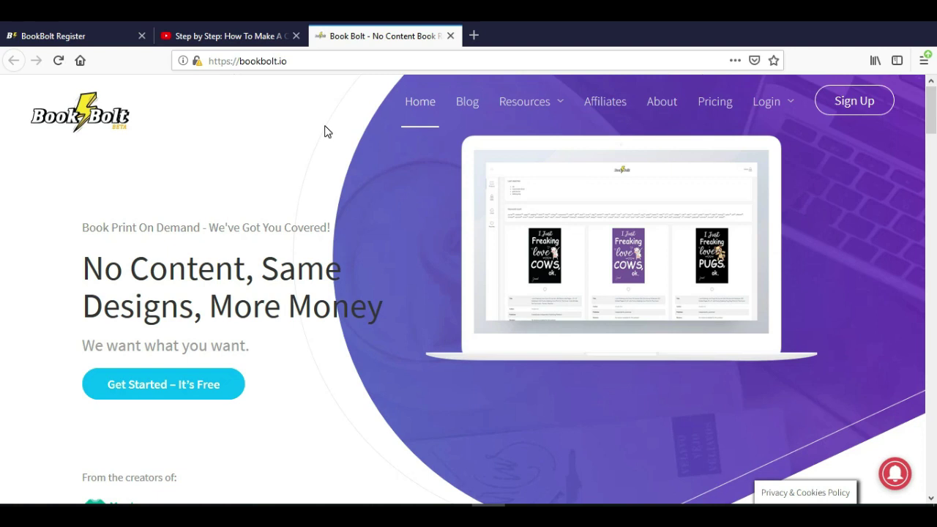
# - Compare the bookbolt.io homepage with the YouTube video, clear the highlighted description, and return to the Register tab
pyautogui.click(249, 35)
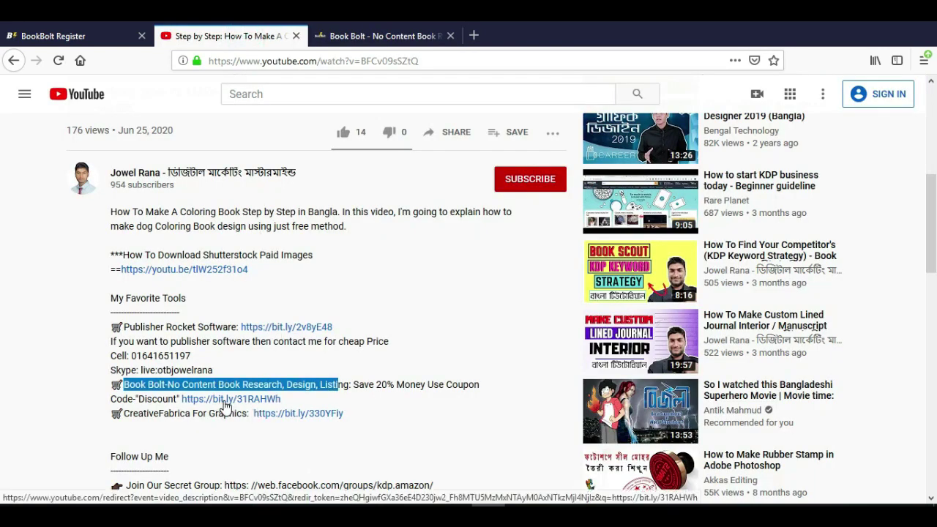
pyautogui.click(366, 33)
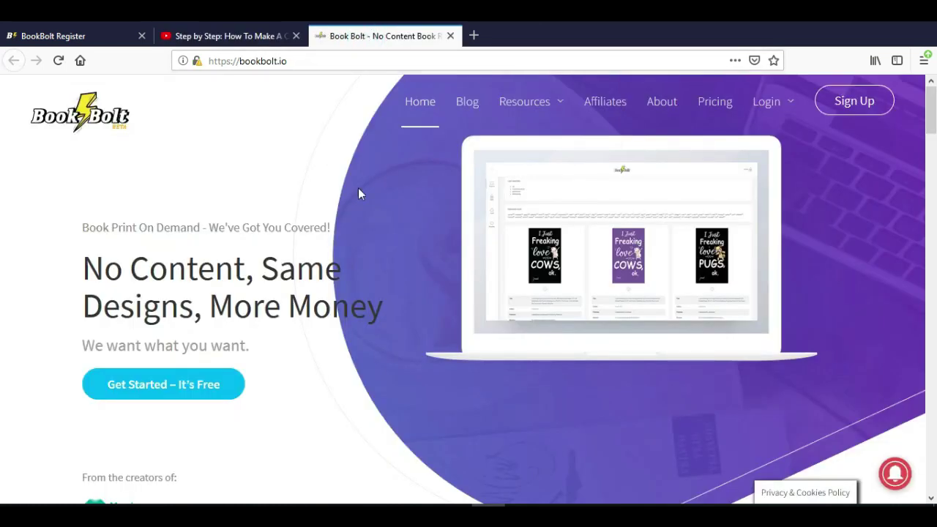
pyautogui.scroll(-5, 343, 252)
pyautogui.scroll(5, 345, 262)
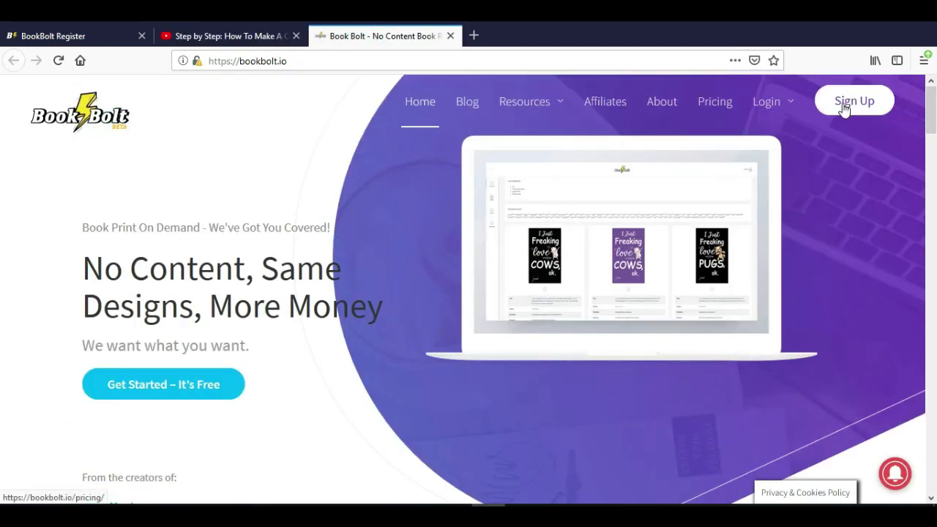
pyautogui.click(226, 36)
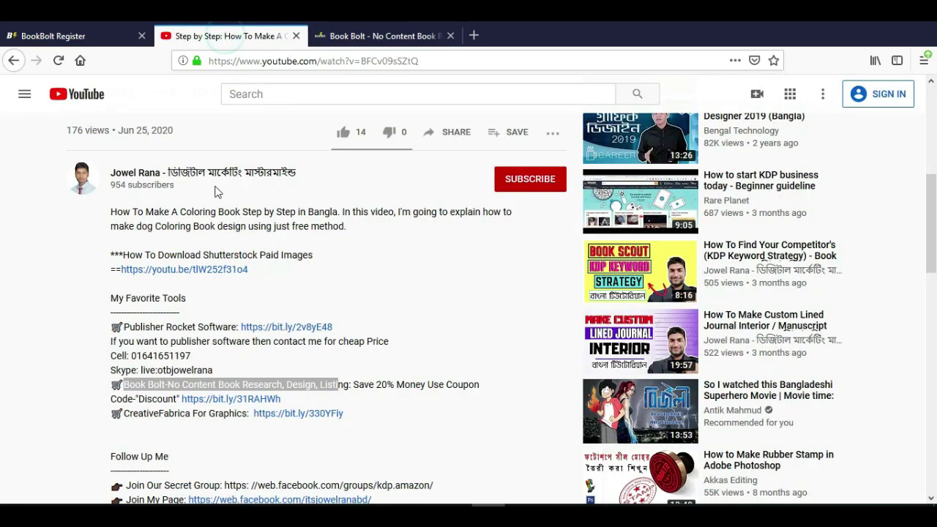
pyautogui.click(84, 397)
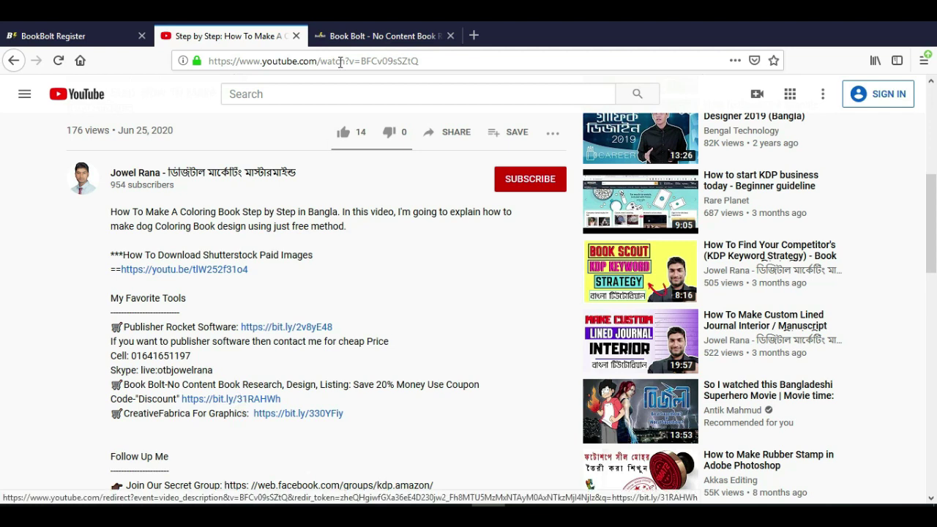
pyautogui.click(355, 36)
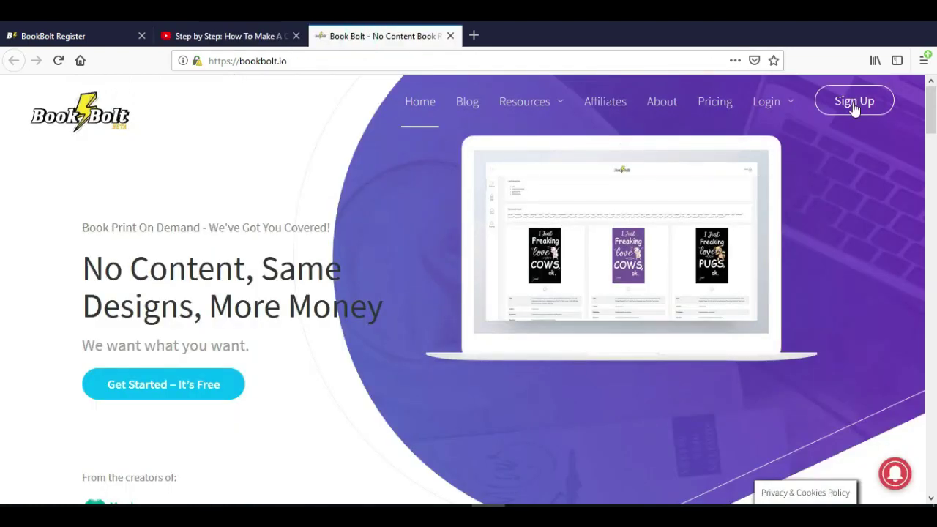
pyautogui.click(194, 37)
pyautogui.click(66, 35)
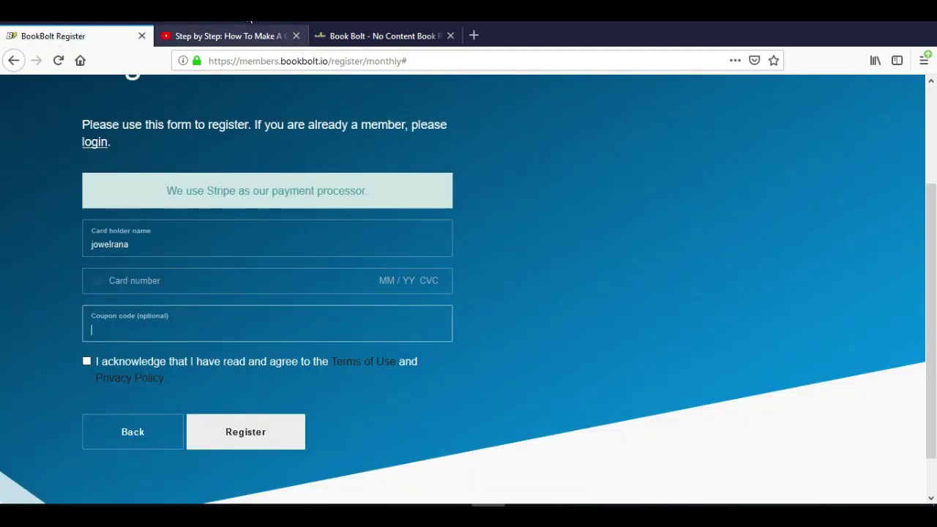
# - Select the coupon code 'Discount' in the YouTube description and go back to the Register form
pyautogui.click(255, 35)
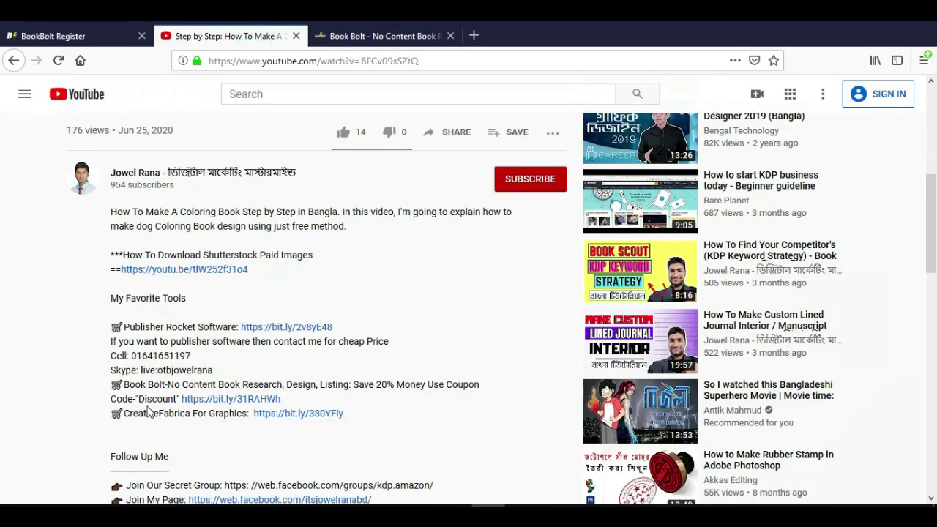
pyautogui.moveTo(140, 399); pyautogui.dragTo(177, 401)
pyautogui.hotkey('ctrl', 'c')
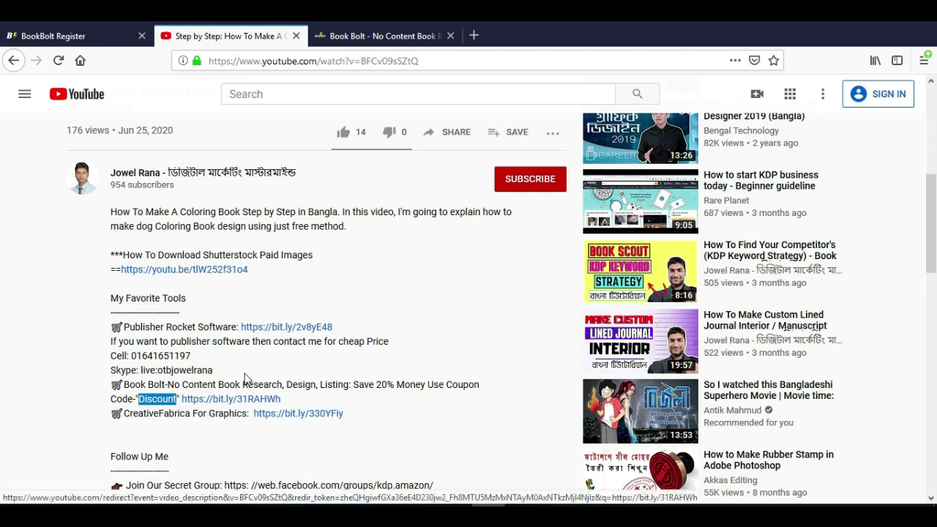
pyautogui.click(69, 35)
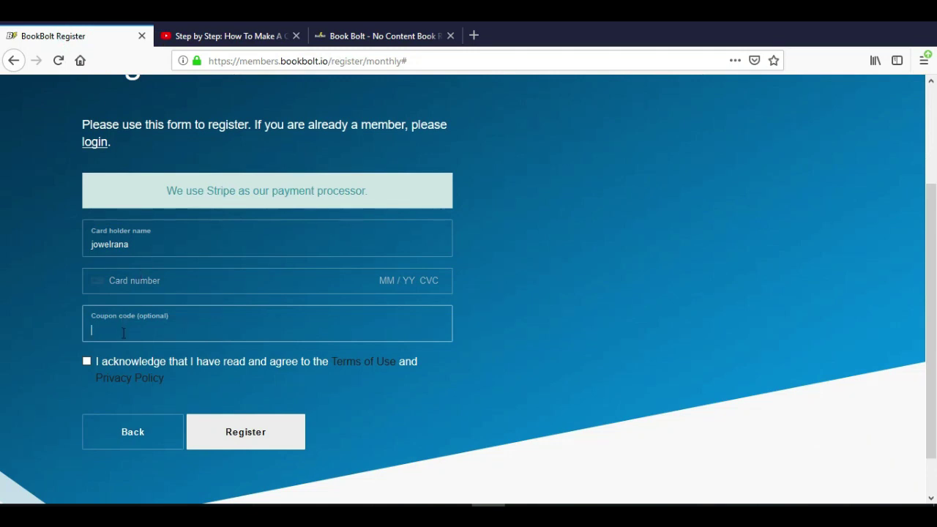
# - Paste coupon 'Discount', accept the terms of use and privacy policy, and submit the registration
pyautogui.hotkey('ctrl', 'v')
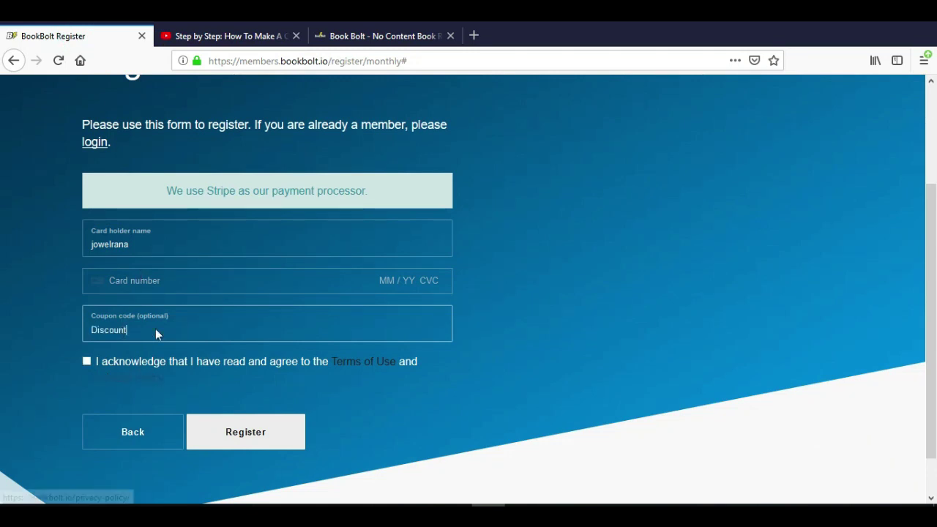
pyautogui.click(86, 361)
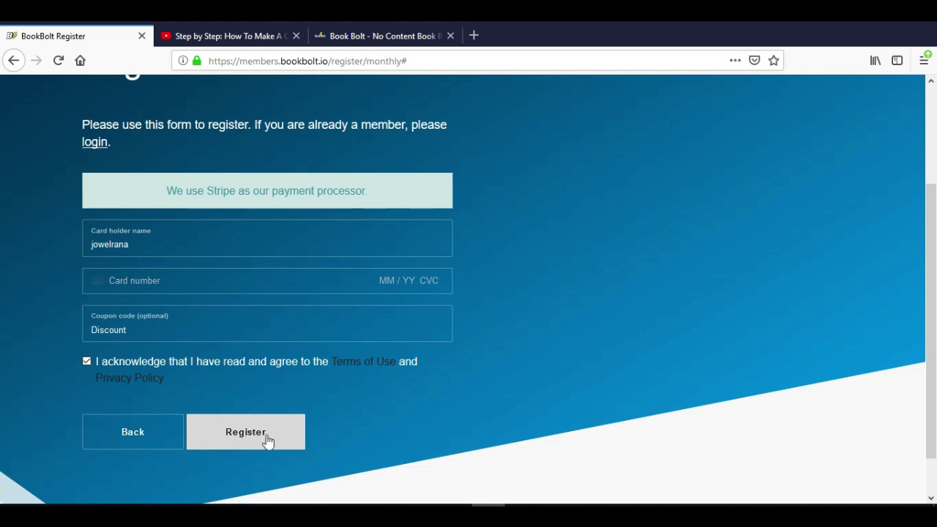
pyautogui.scroll(2, 395, 403)
pyautogui.scroll(-3, 379, 407)
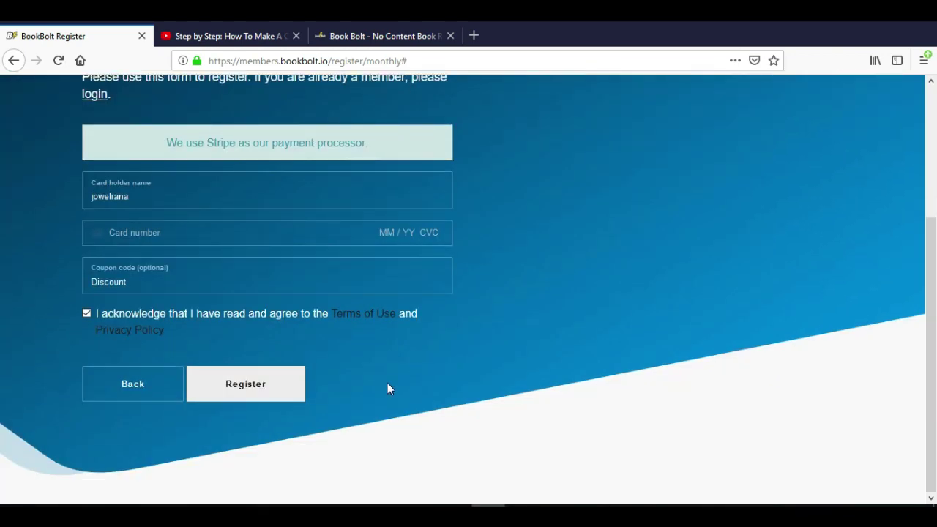
pyautogui.click(291, 388)
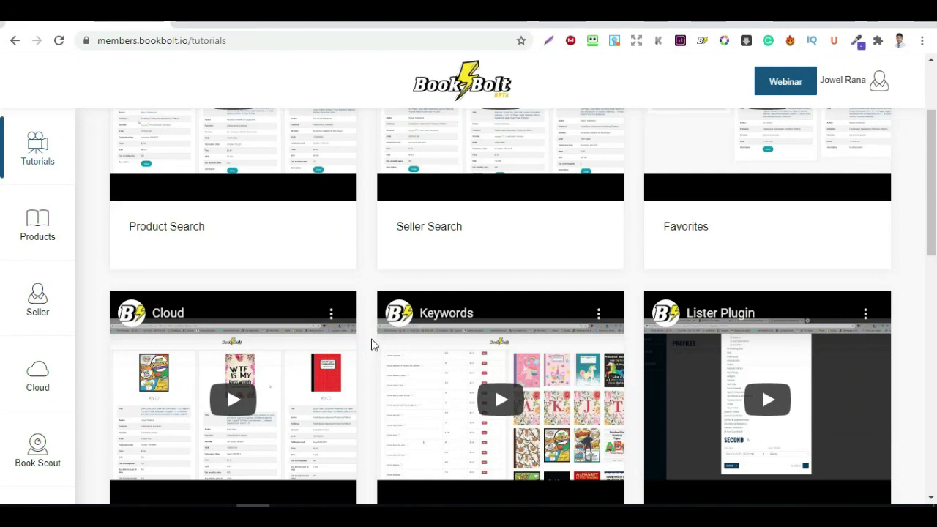
pyautogui.scroll(2, 371, 344)
pyautogui.scroll(-4, 372, 341)
pyautogui.scroll(4, 371, 341)
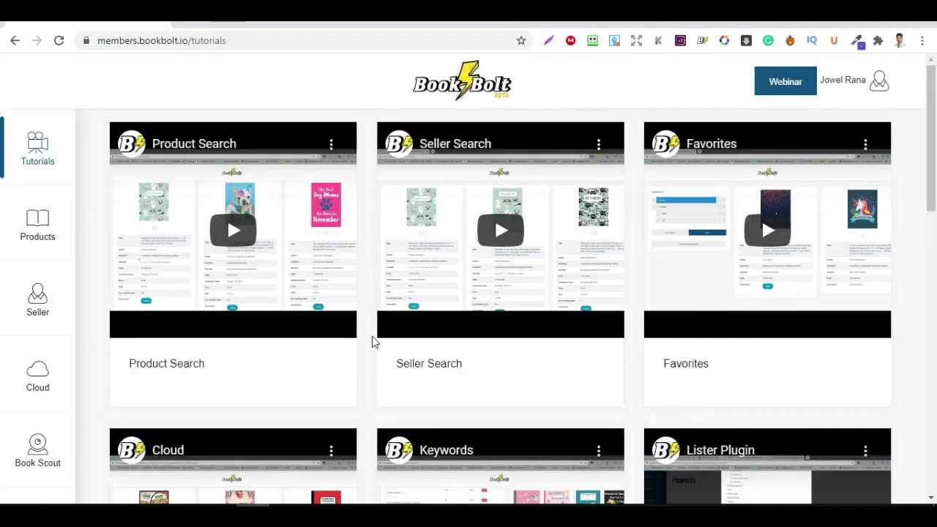
pyautogui.scroll(-5, 173, 345)
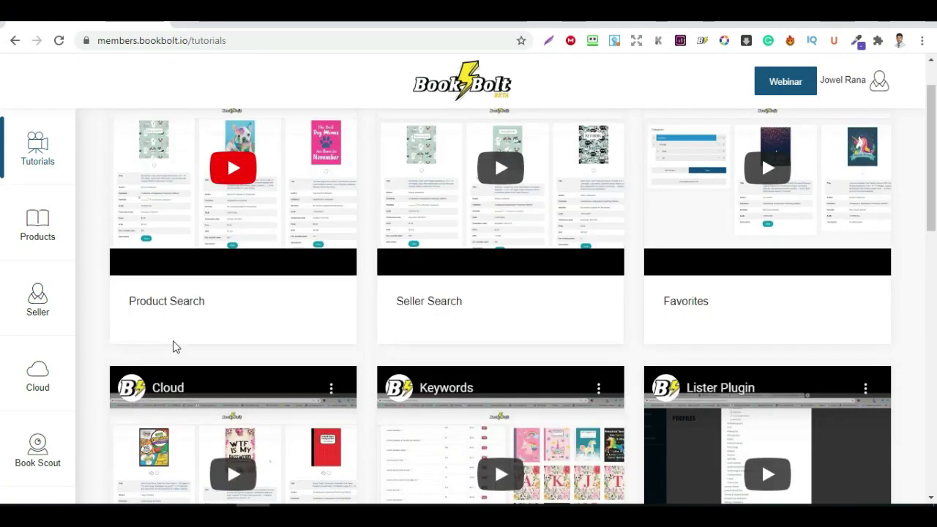
pyautogui.scroll(5, 257, 330)
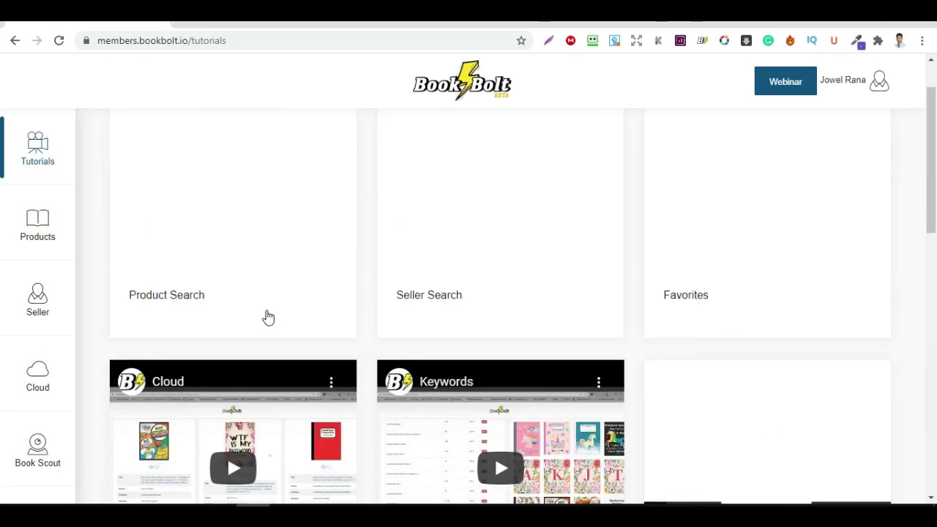
pyautogui.scroll(-3, 366, 325)
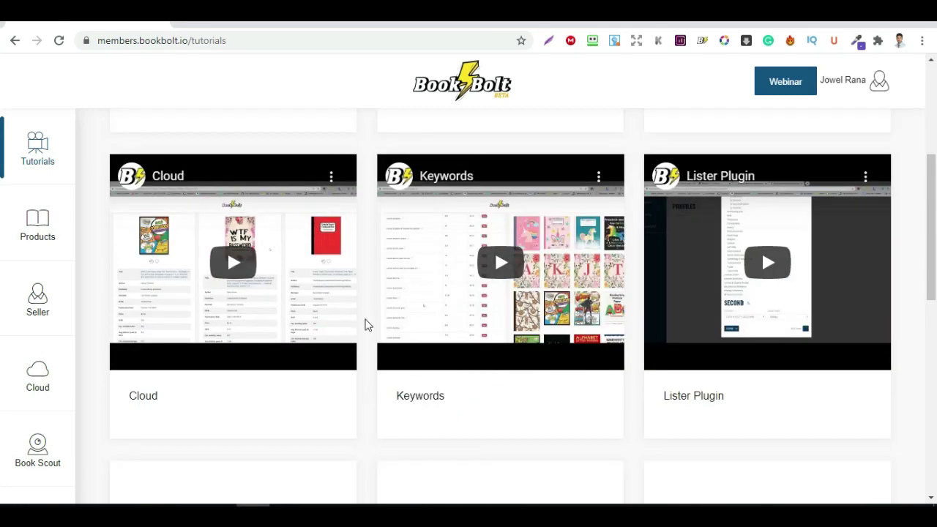
pyautogui.scroll(2, 358, 351)
pyautogui.scroll(1, 348, 353)
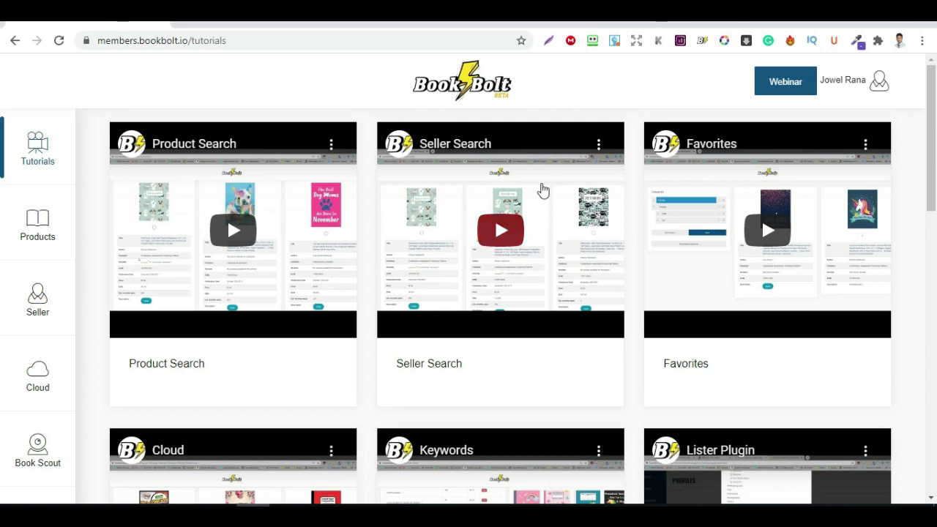
pyautogui.scroll(-4, 671, 205)
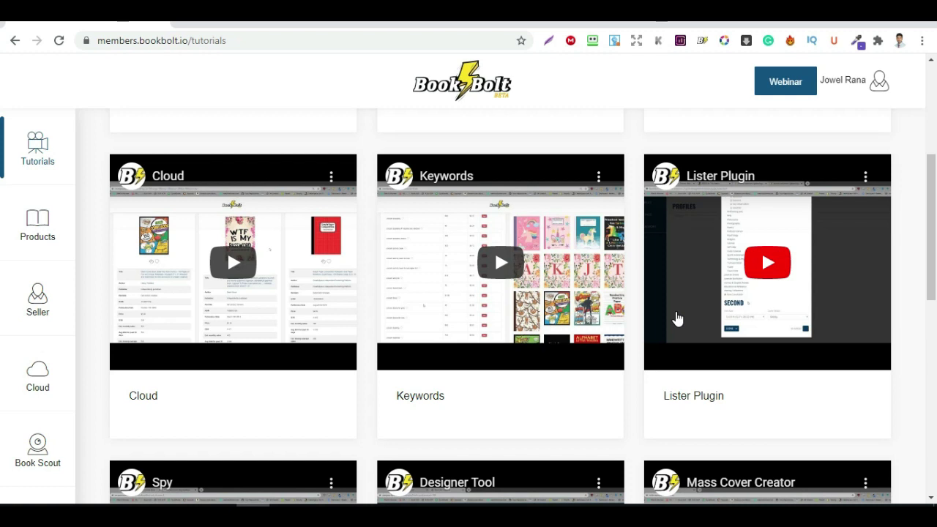
pyautogui.scroll(-4, 252, 364)
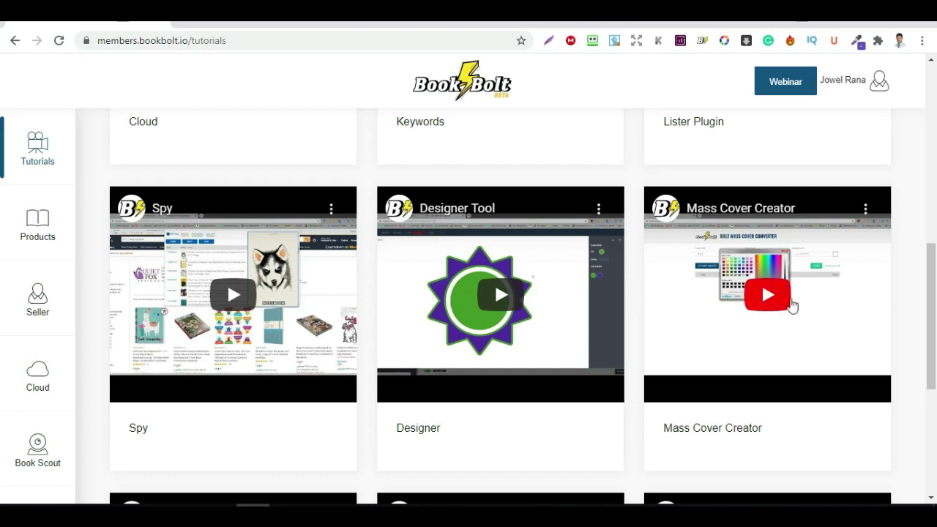
pyautogui.scroll(-1, 789, 320)
pyautogui.scroll(-3, 786, 307)
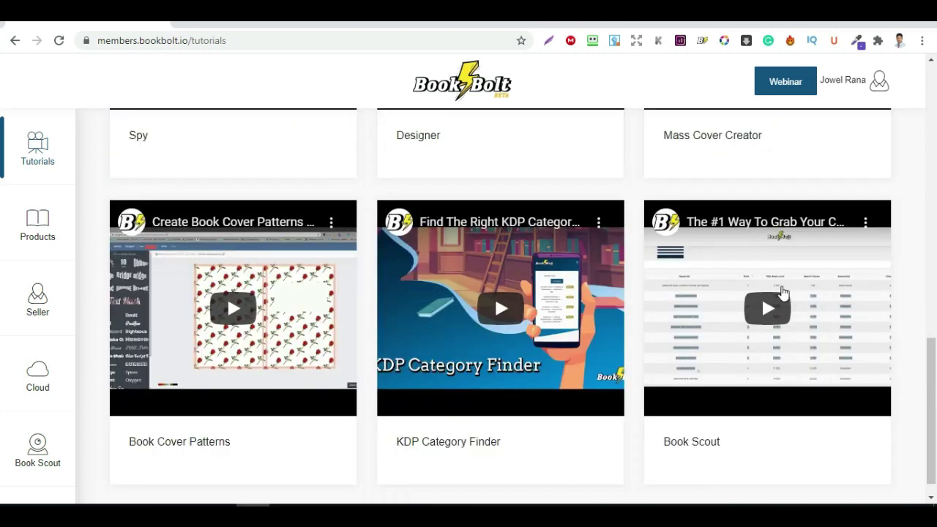
pyautogui.scroll(3, 779, 292)
pyautogui.scroll(-1, 779, 291)
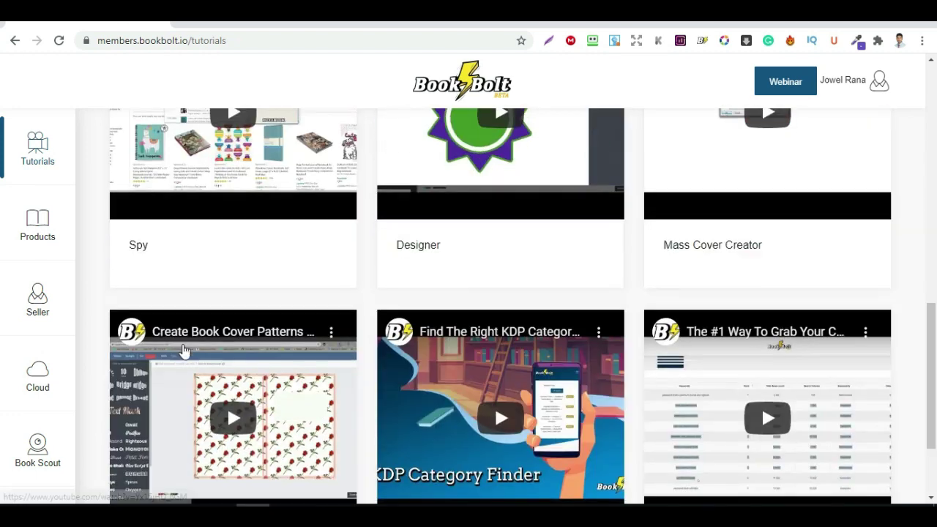
pyautogui.scroll(-2, 278, 386)
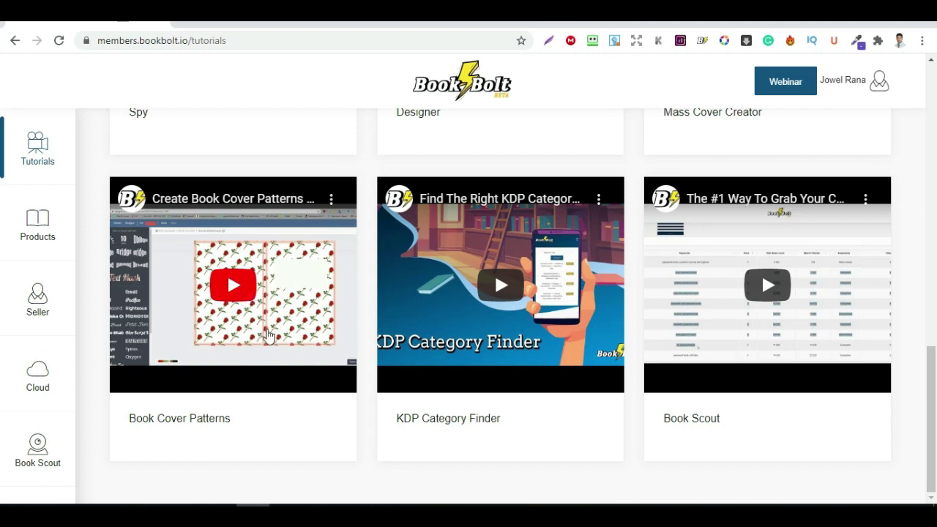
pyautogui.scroll(3, 272, 333)
pyautogui.scroll(-2, 275, 333)
pyautogui.scroll(-1, 277, 333)
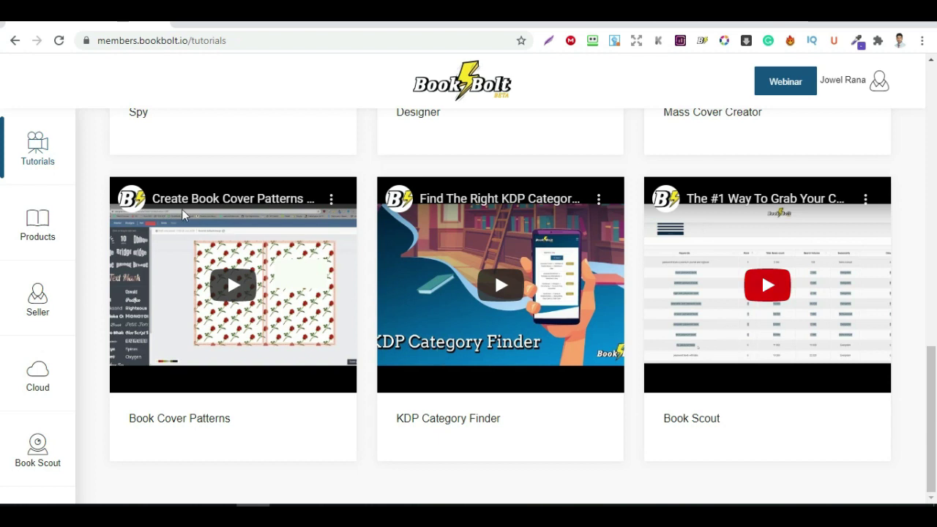
pyautogui.scroll(4, 249, 157)
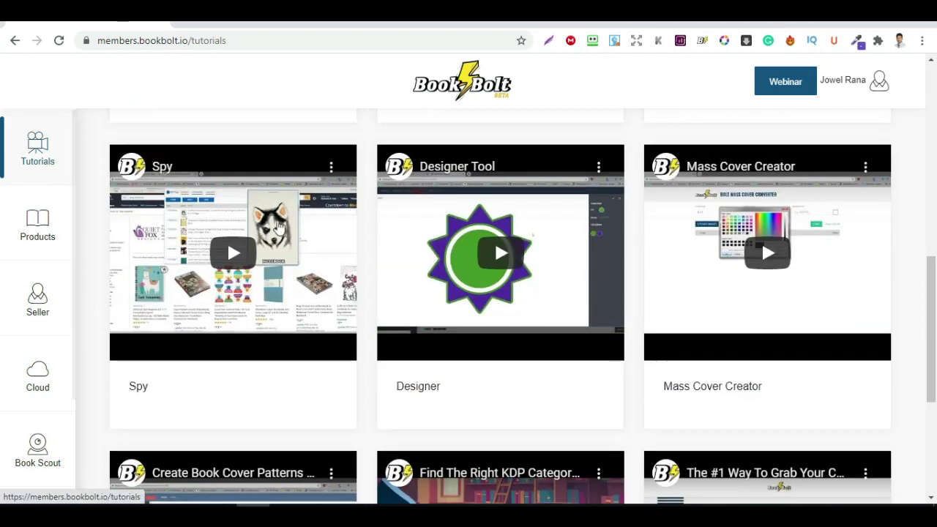
pyautogui.scroll(-4, 104, 230)
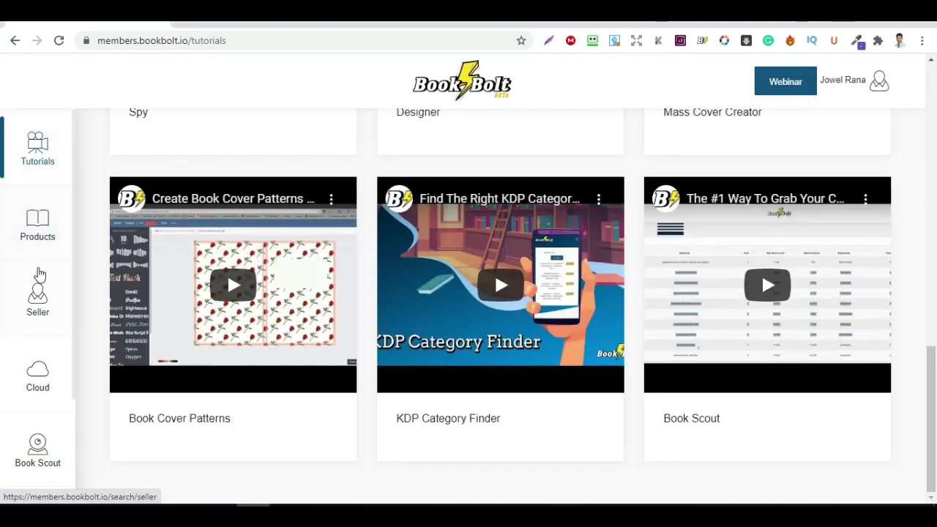
# - Search products for the keyword 'teacher' in the Notebook category
pyautogui.click(40, 238)
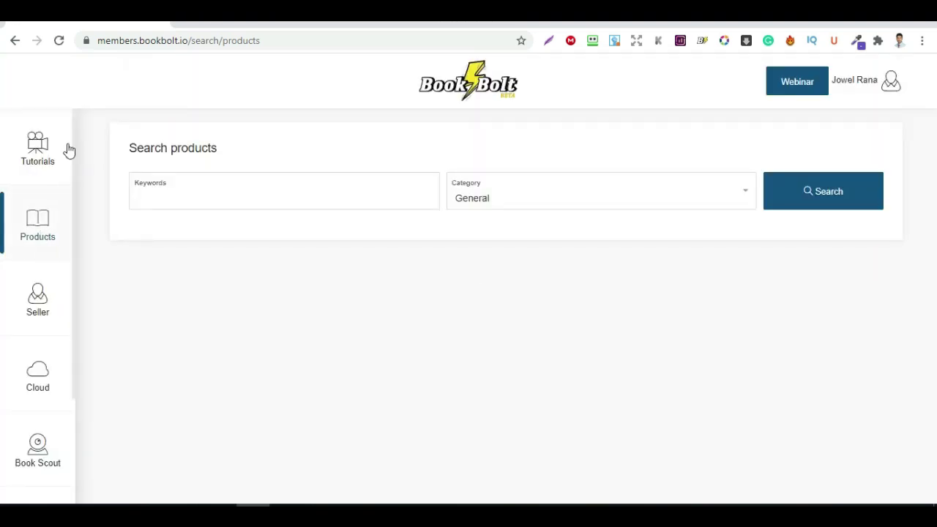
pyautogui.click(209, 193)
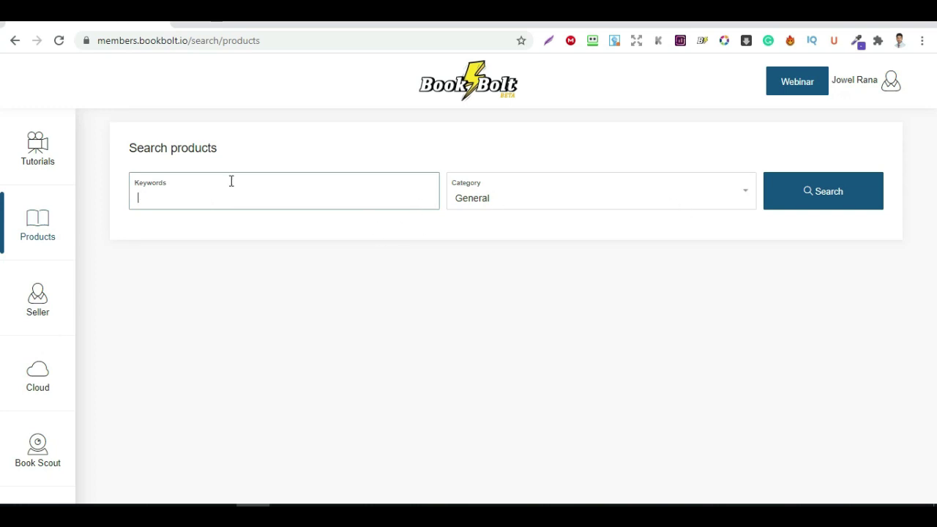
pyautogui.click(200, 193)
pyautogui.click(202, 194)
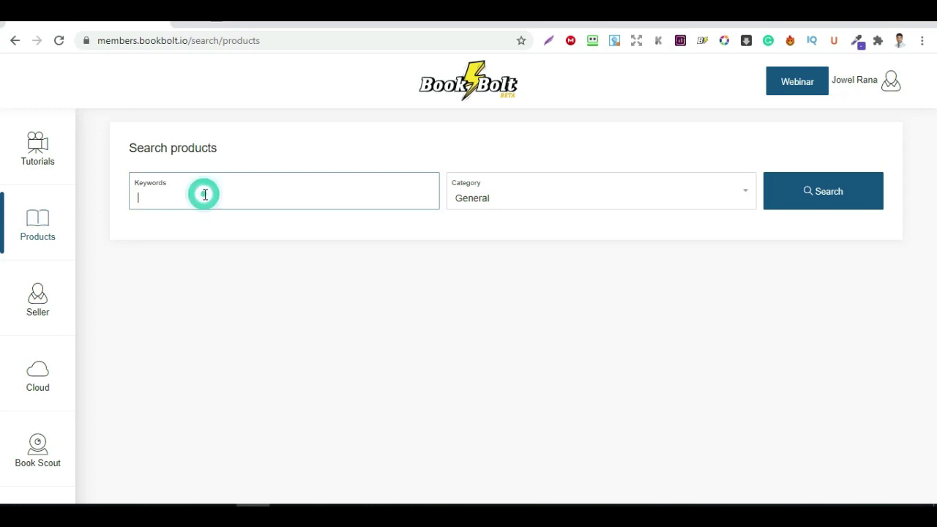
pyautogui.write('teacher')
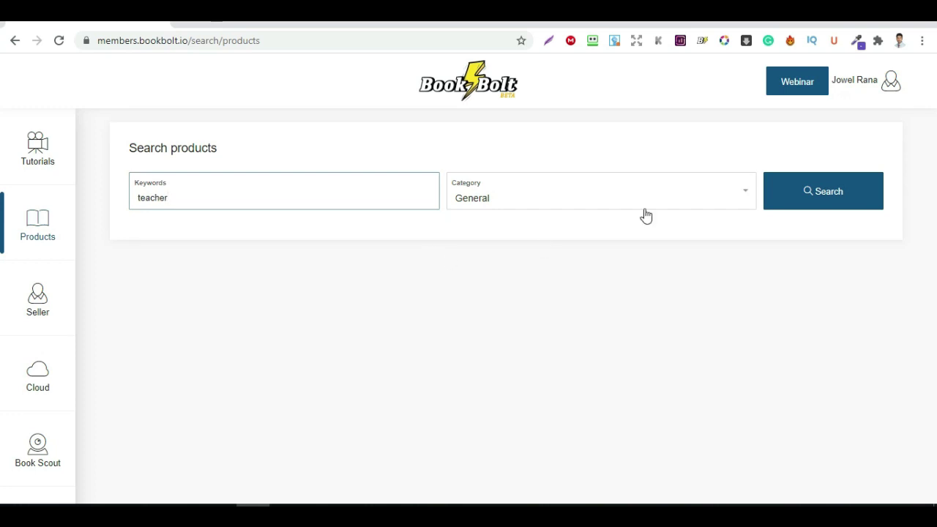
pyautogui.click(695, 210)
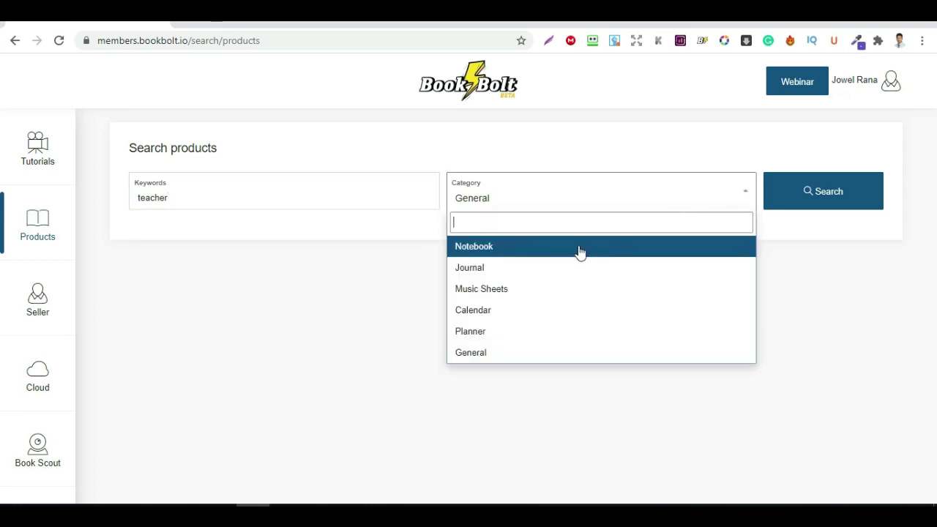
pyautogui.click(515, 249)
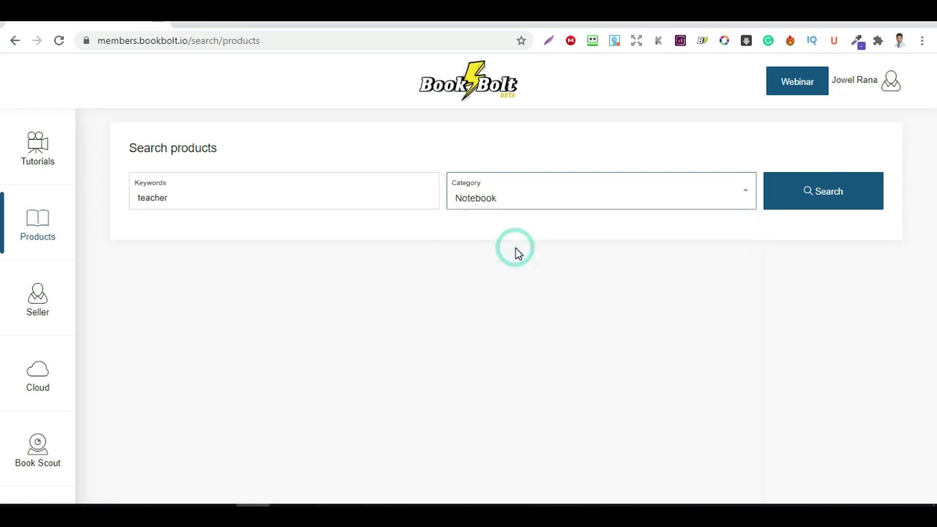
pyautogui.click(817, 193)
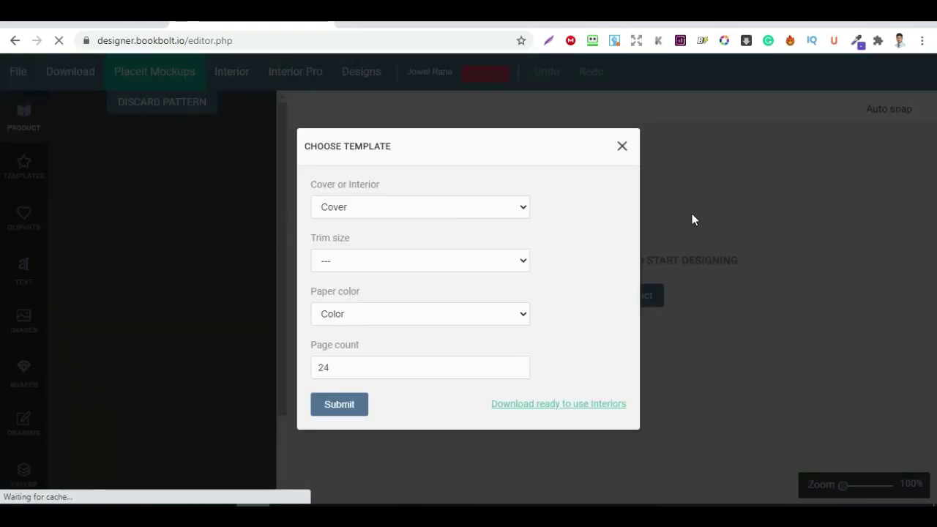
# - Close the Choose Template modal to reach the empty designer canvas
pyautogui.click(622, 149)
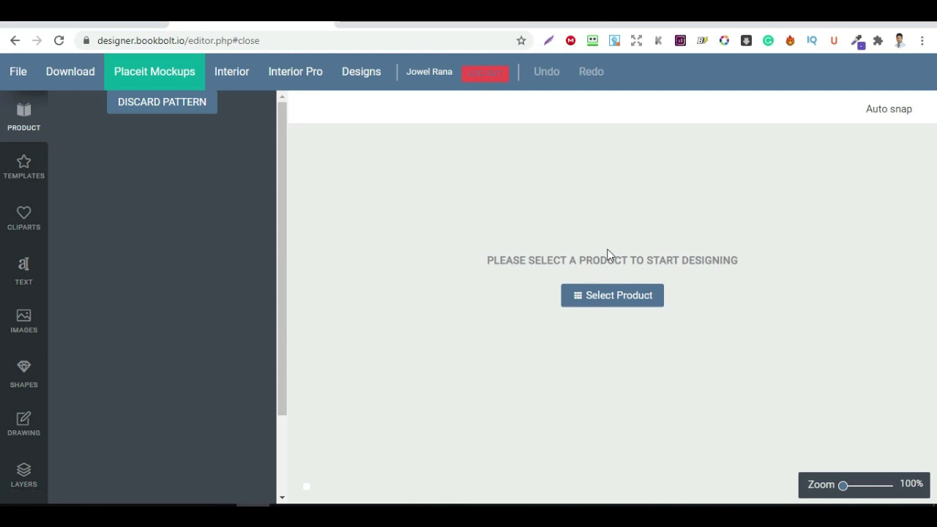
# - Choose Cover as the product type with an 8.5 x 11 in trim size
pyautogui.click(599, 300)
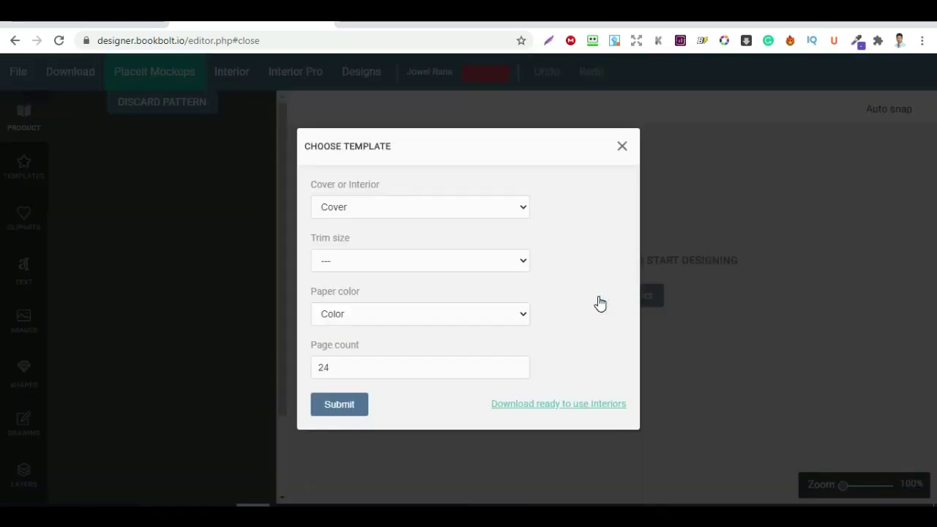
pyautogui.click(487, 213)
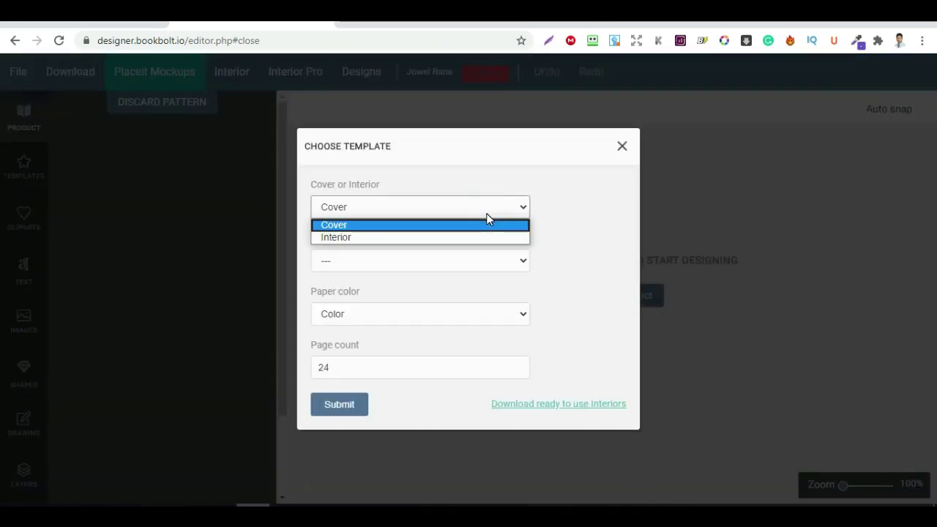
pyautogui.click(371, 226)
pyautogui.click(457, 256)
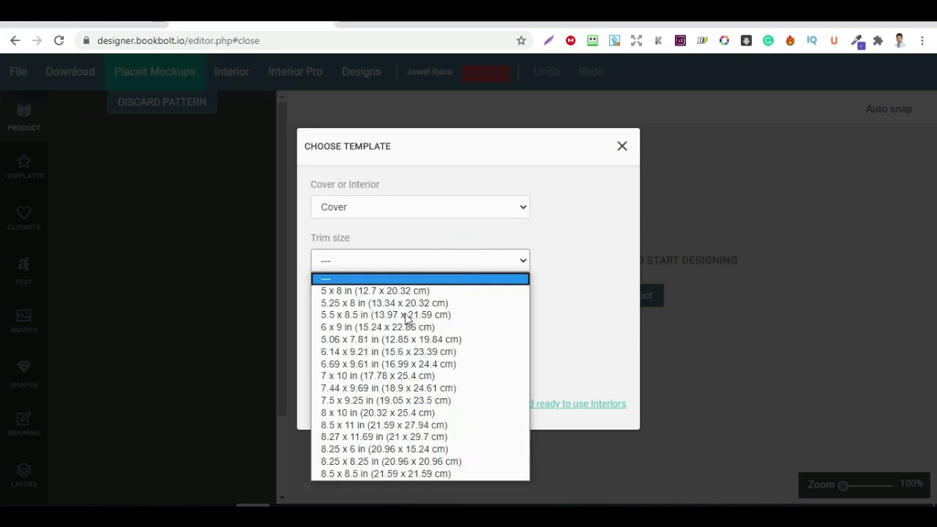
pyautogui.click(570, 283)
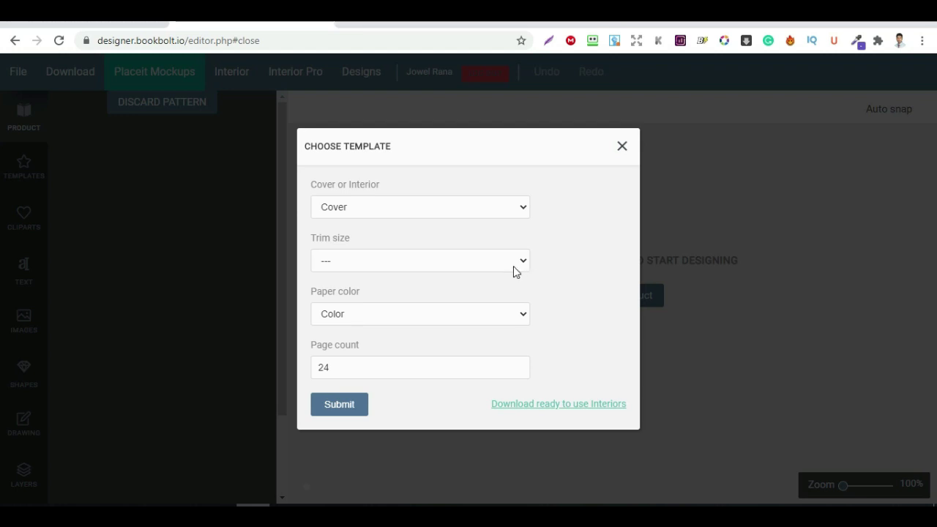
pyautogui.click(512, 265)
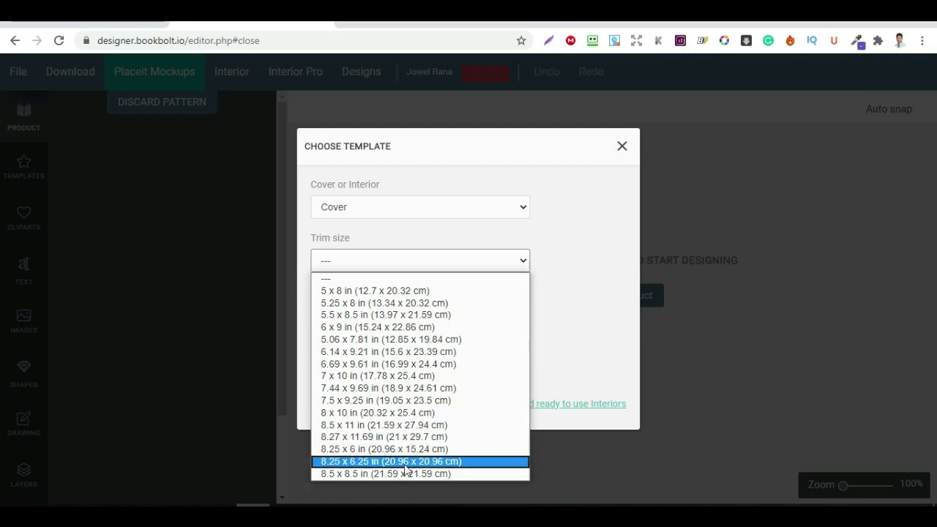
pyautogui.click(386, 431)
# - Select White paper, set the page count to 100, and generate the template
pyautogui.click(422, 316)
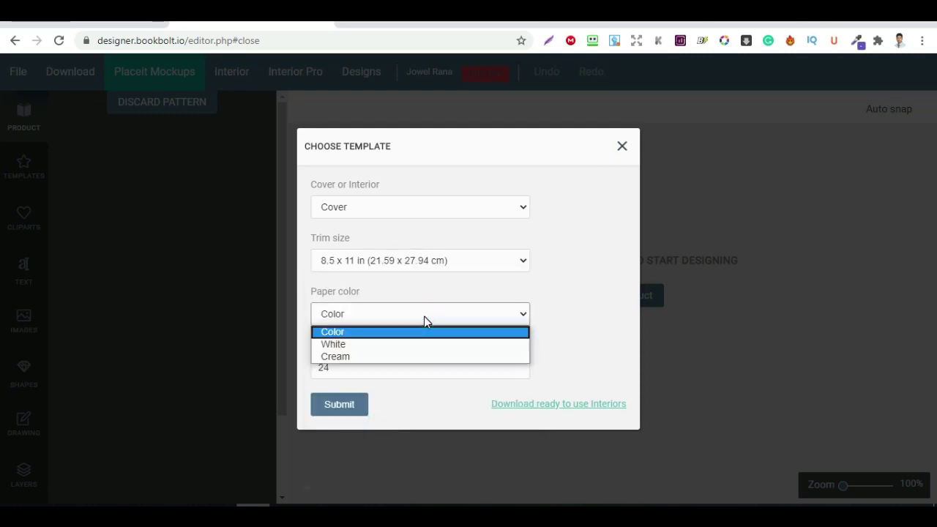
pyautogui.click(399, 344)
pyautogui.click(339, 368)
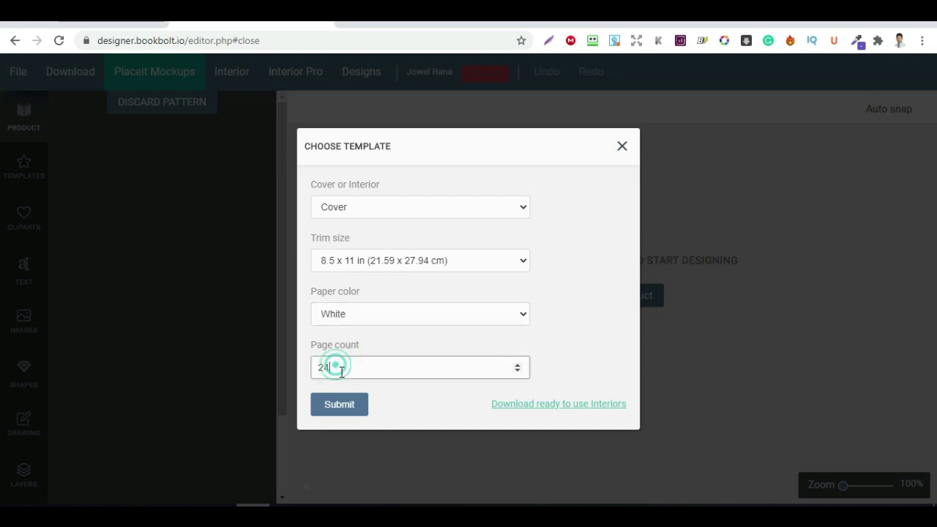
pyautogui.doubleClick(335, 367)
pyautogui.write('100')
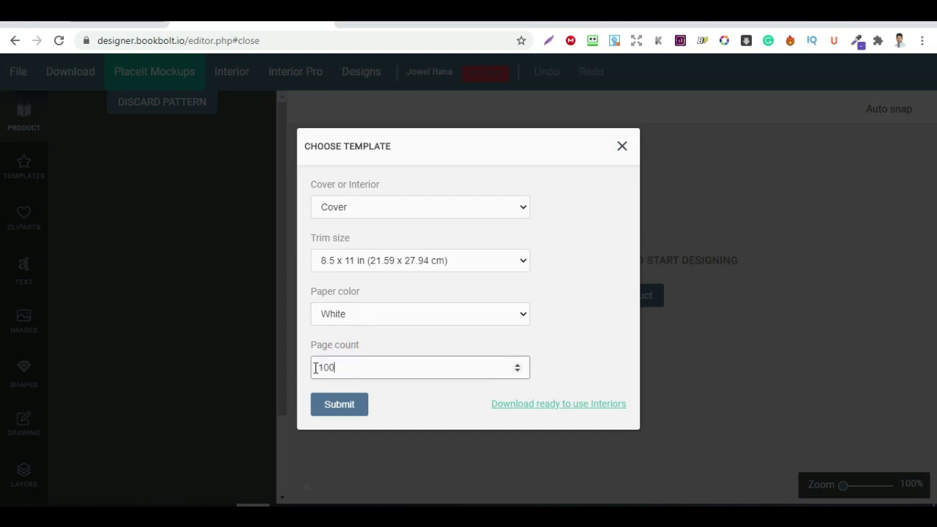
pyautogui.click(340, 409)
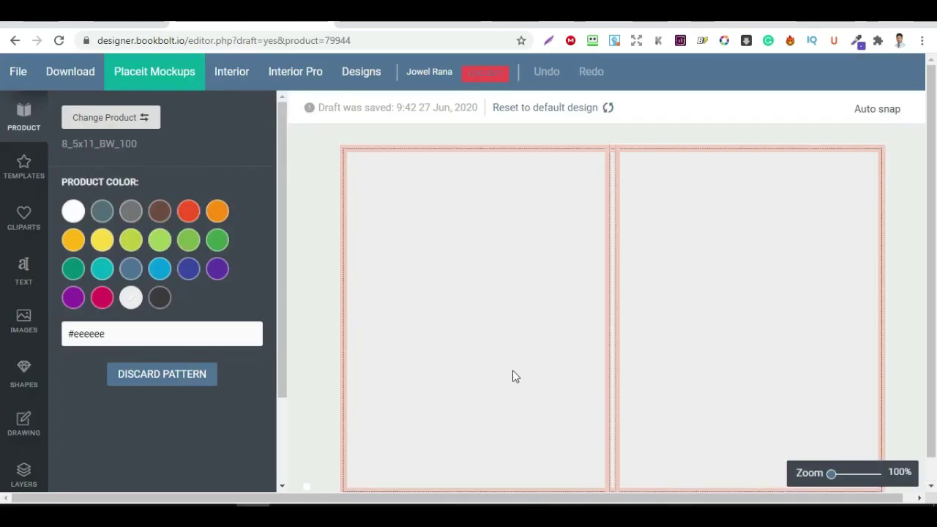
# - Apply the dark grey swatch so both cover panels turn dark charcoal
pyautogui.scroll(-1, 439, 215)
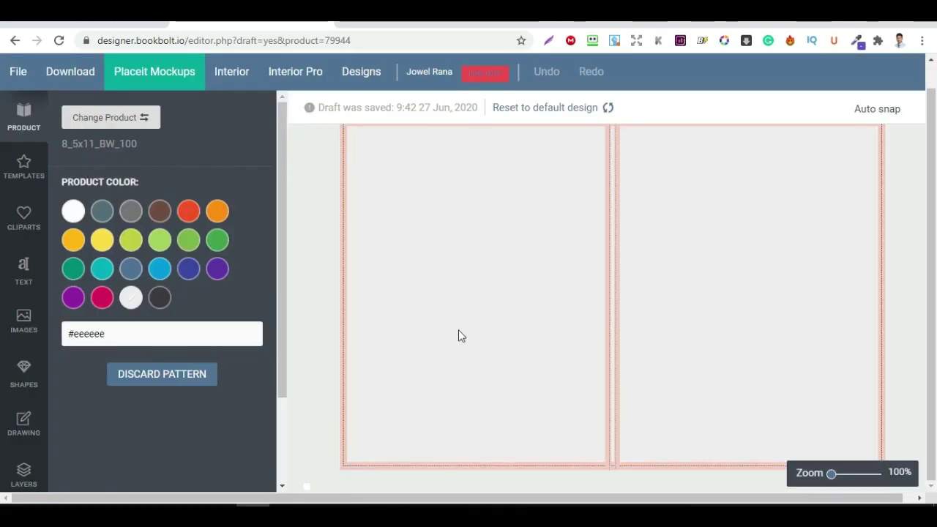
pyautogui.scroll(1, 466, 326)
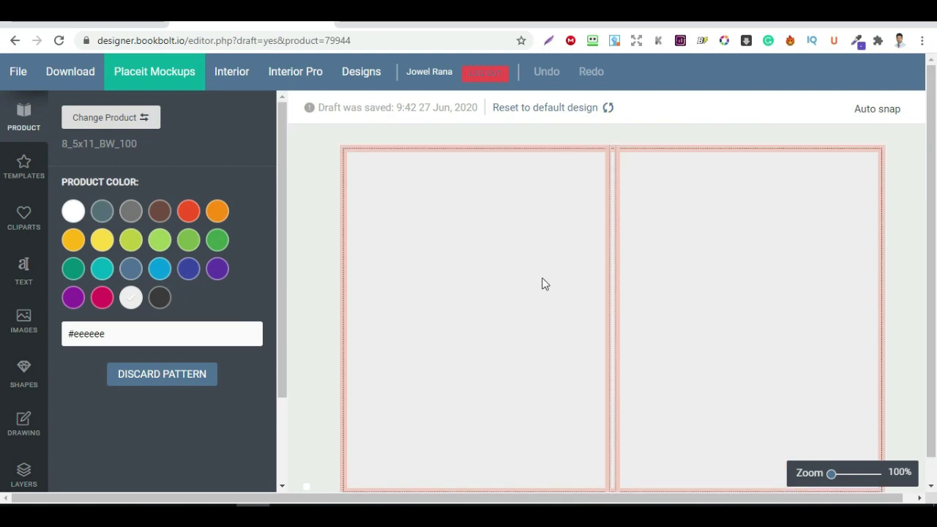
pyautogui.scroll(-1, 548, 238)
pyautogui.scroll(1, 512, 226)
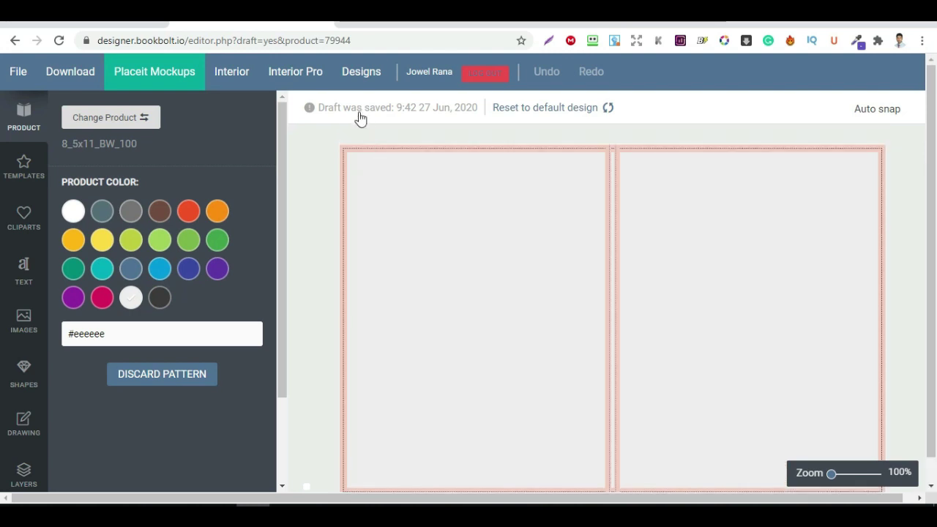
pyautogui.click(159, 297)
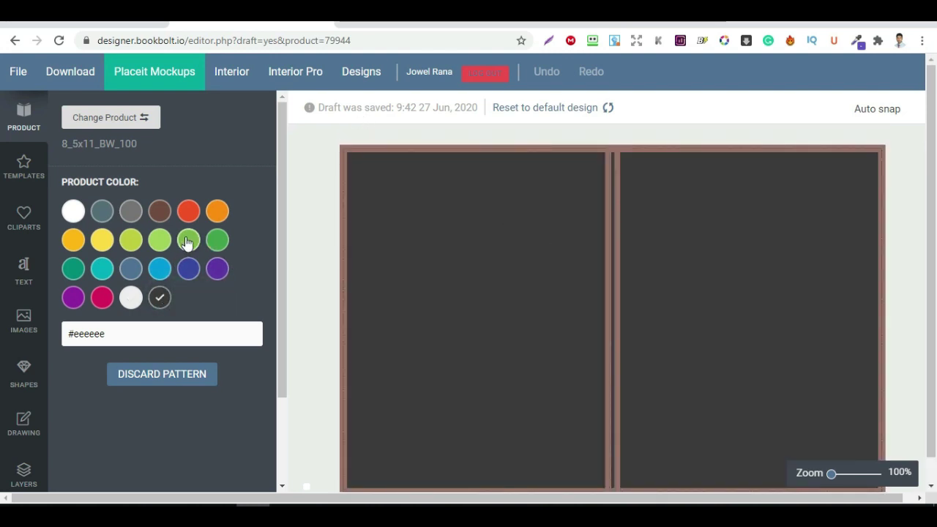
pyautogui.scroll(-2, 187, 243)
pyautogui.scroll(2, 29, 340)
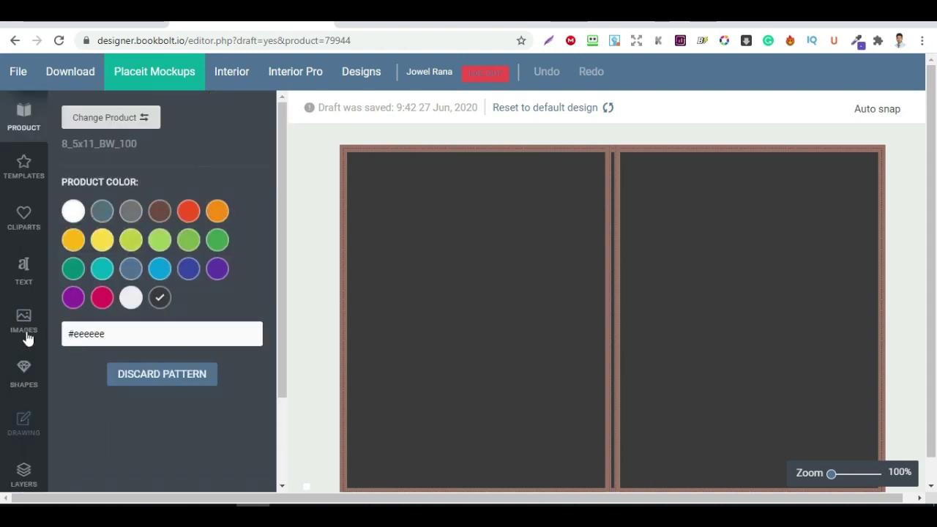
# - Add a BRIDGE-style text element and place it high on the right page
pyautogui.click(20, 269)
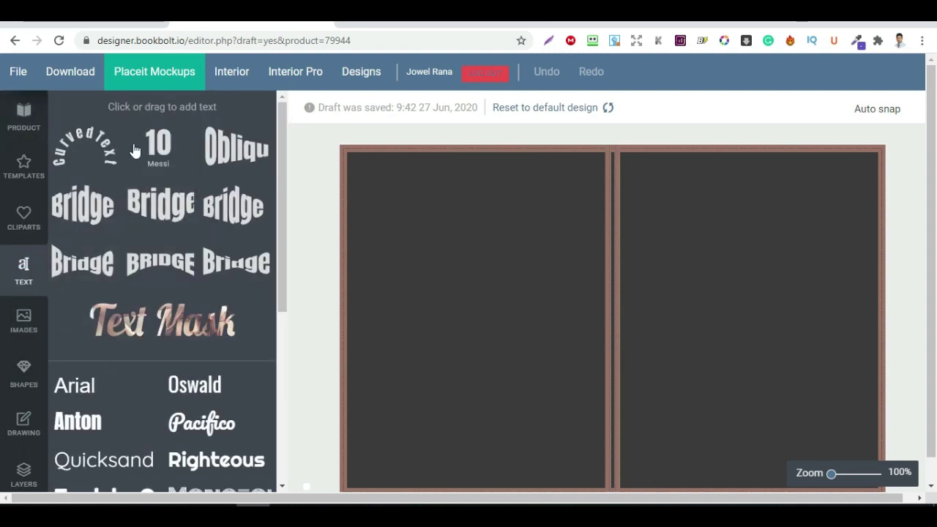
pyautogui.scroll(-5, 191, 277)
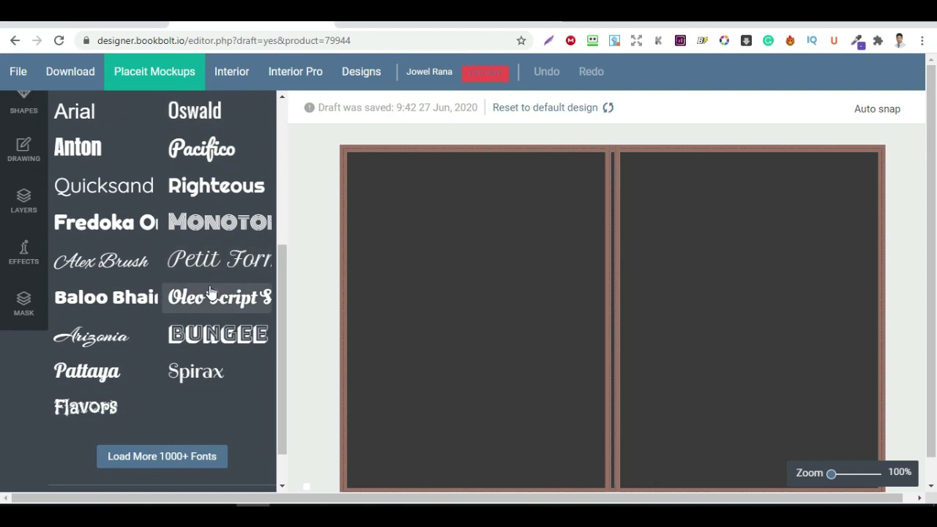
pyautogui.scroll(5, 199, 308)
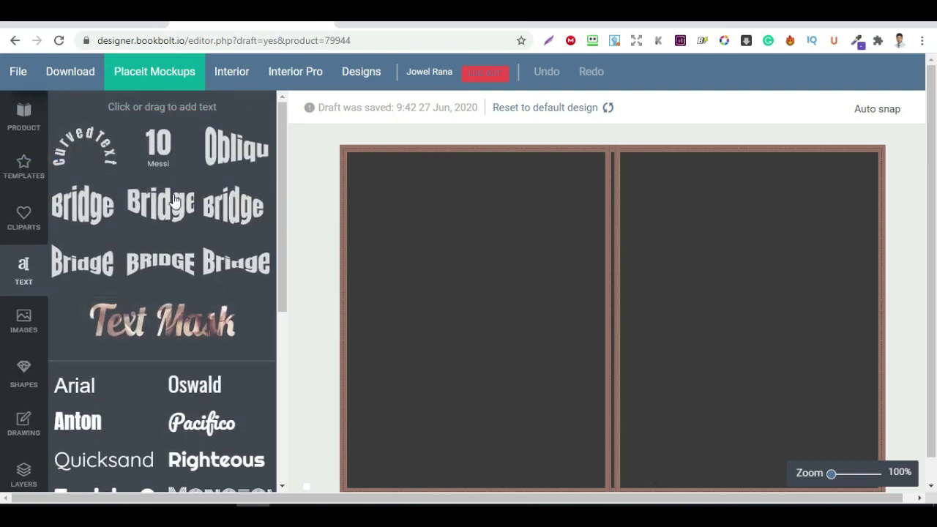
pyautogui.click(168, 270)
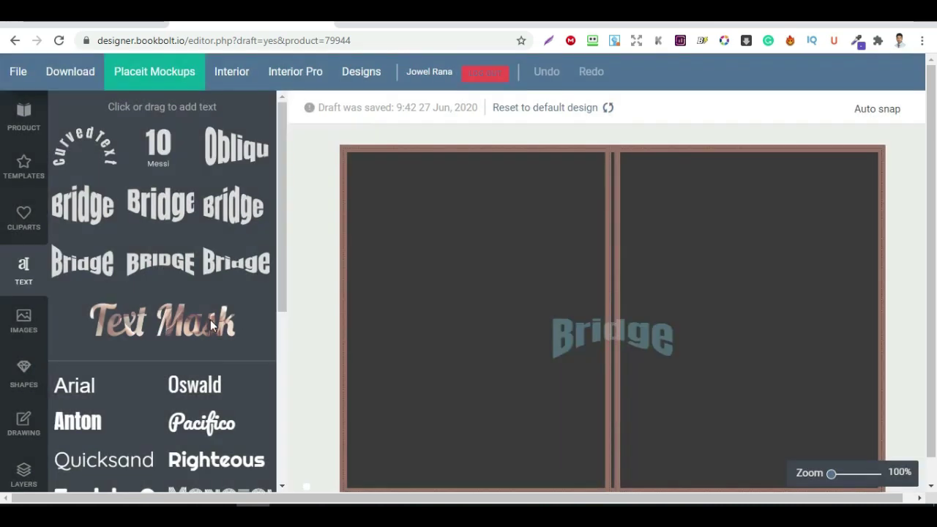
pyautogui.moveTo(629, 327); pyautogui.dragTo(757, 242)
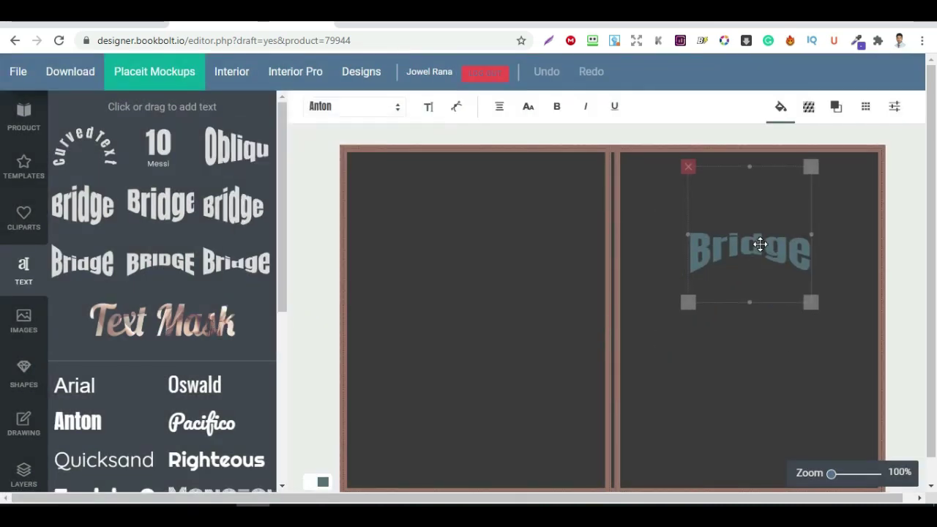
# - Add a second, arched Bridge text element and move it onto the left page
pyautogui.scroll(-1, 236, 351)
pyautogui.scroll(1, 230, 352)
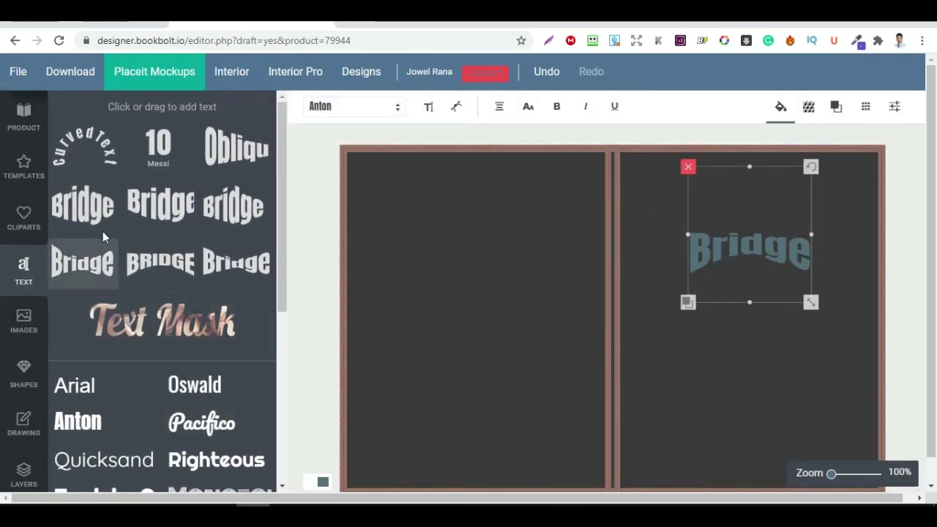
pyautogui.click(115, 224)
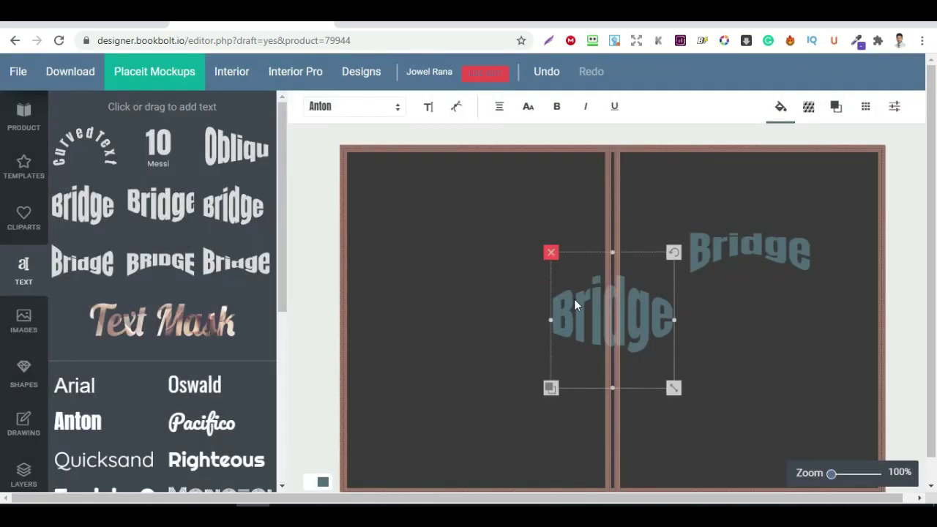
pyautogui.moveTo(573, 320); pyautogui.dragTo(429, 334)
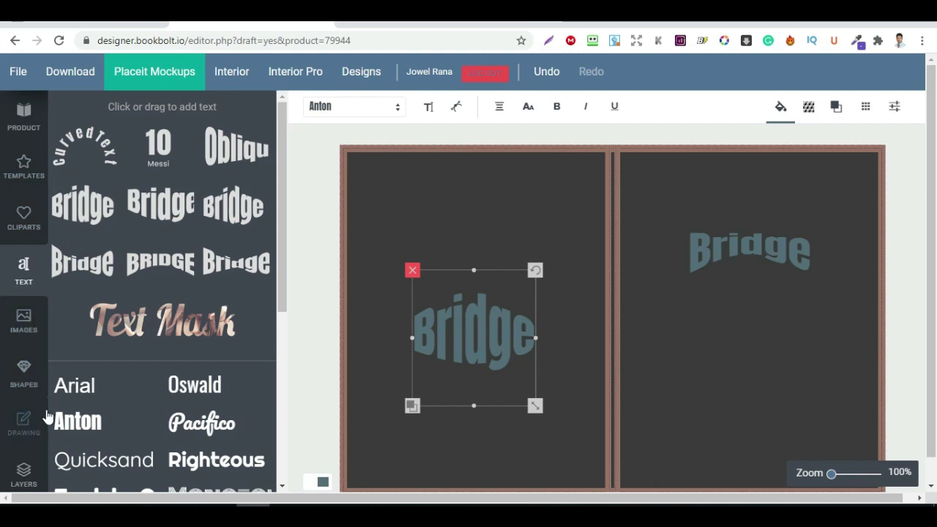
pyautogui.scroll(-1, 41, 423)
pyautogui.scroll(1, 24, 220)
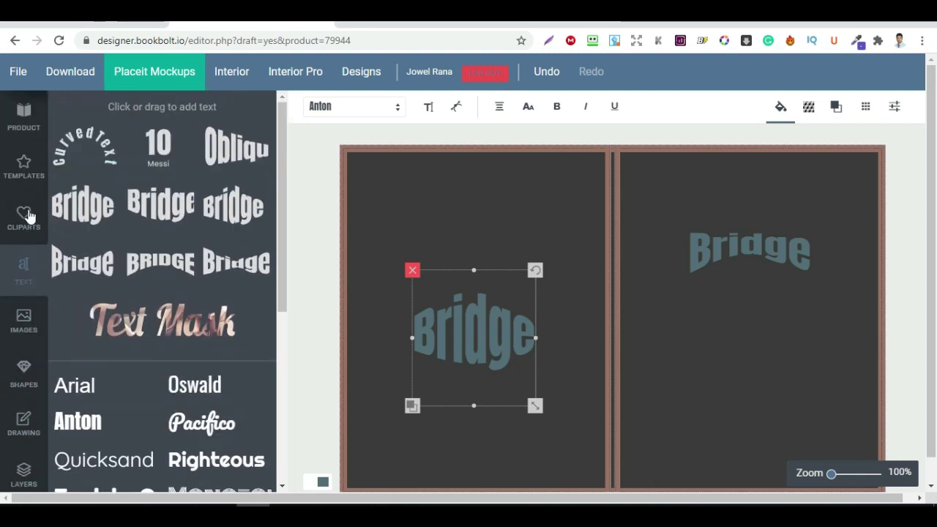
pyautogui.click(24, 176)
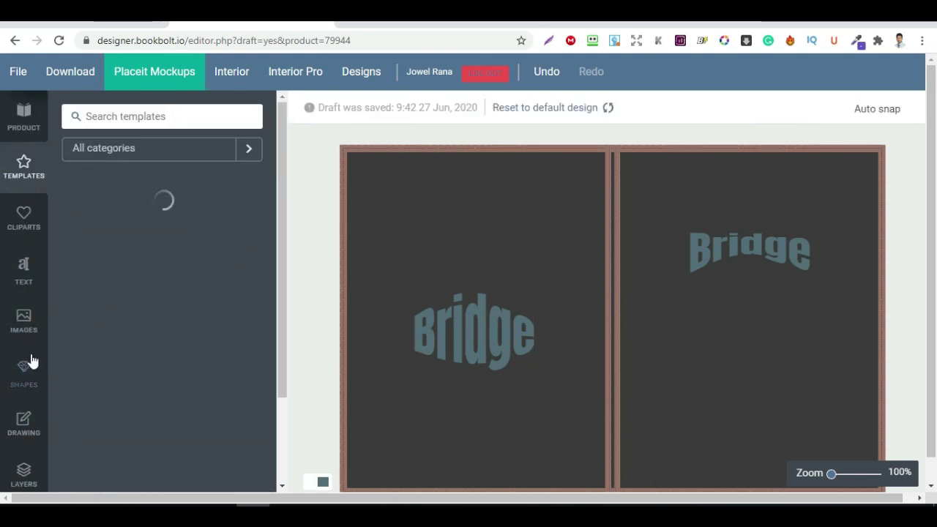
# - Browse the texture effects, image upload options and shapes library
pyautogui.scroll(-2, 31, 362)
pyautogui.scroll(2, 32, 361)
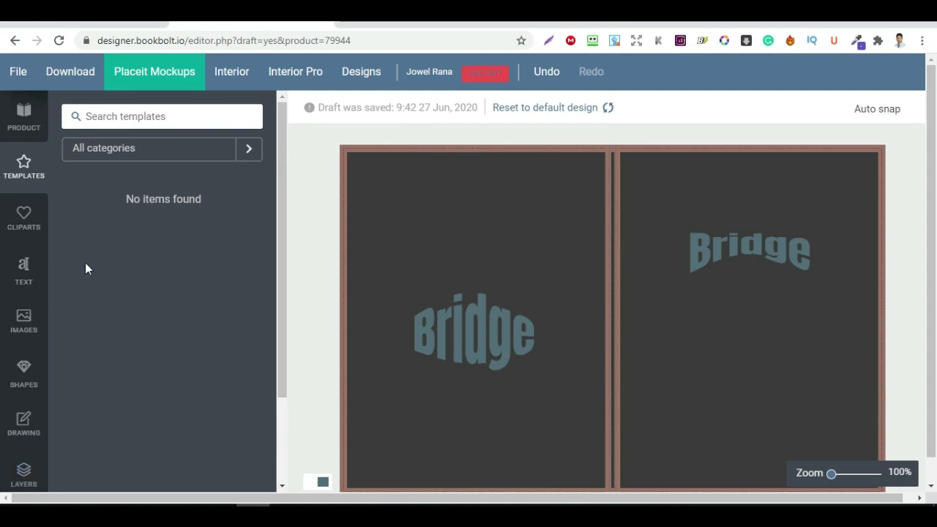
pyautogui.scroll(-1, 38, 383)
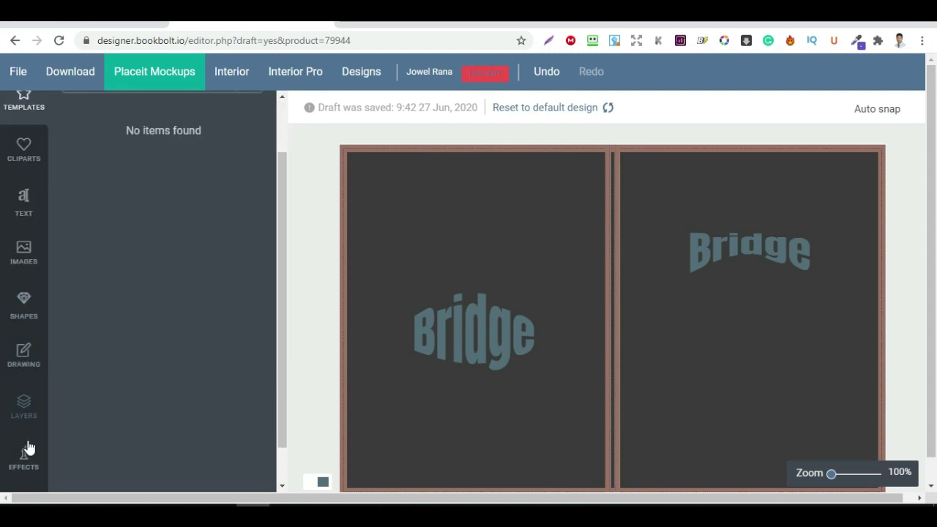
pyautogui.click(24, 458)
pyautogui.scroll(-3, 117, 377)
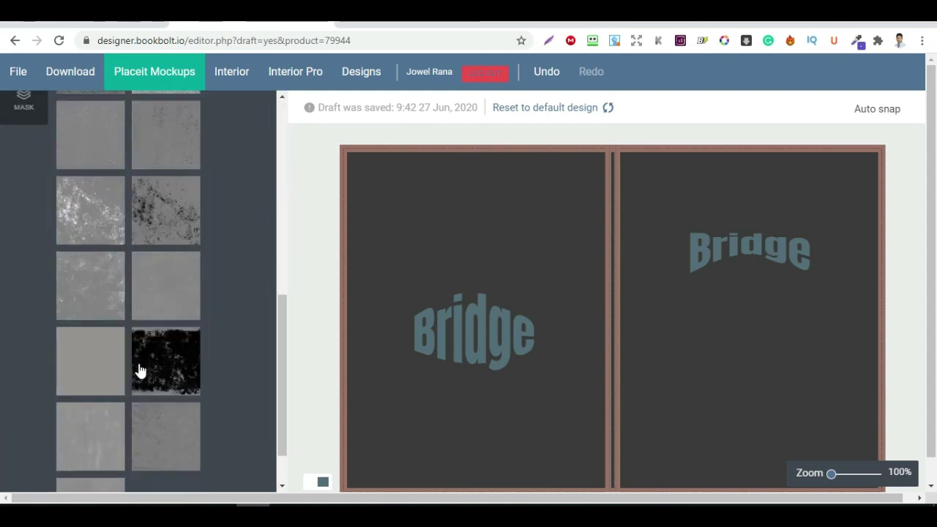
pyautogui.scroll(4, 139, 387)
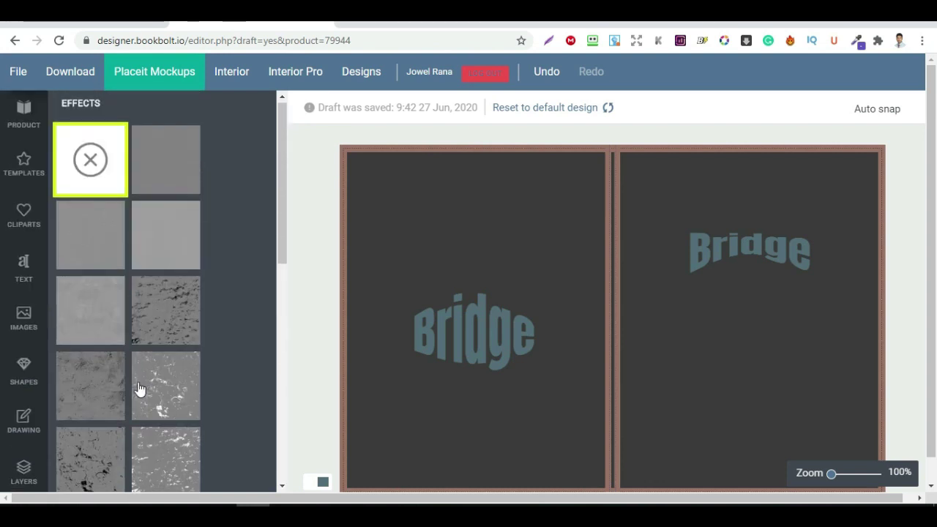
pyautogui.click(24, 330)
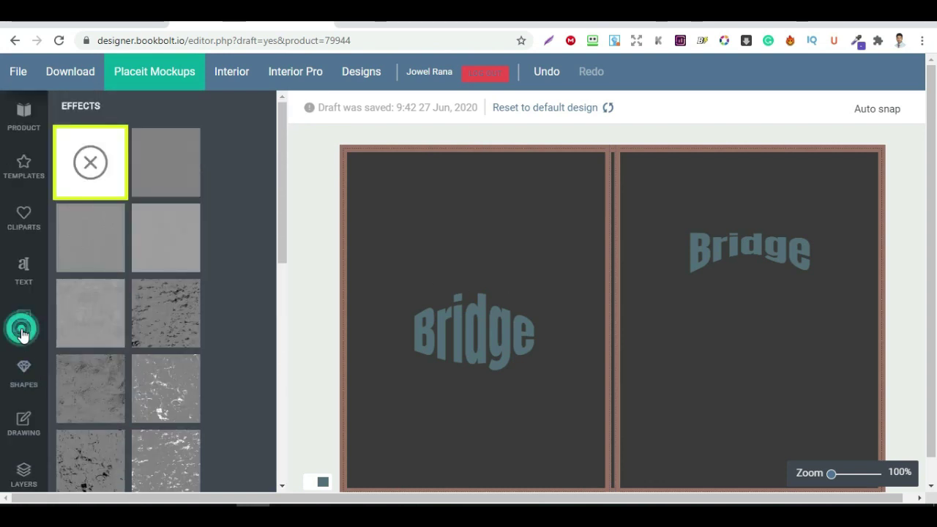
pyautogui.click(24, 366)
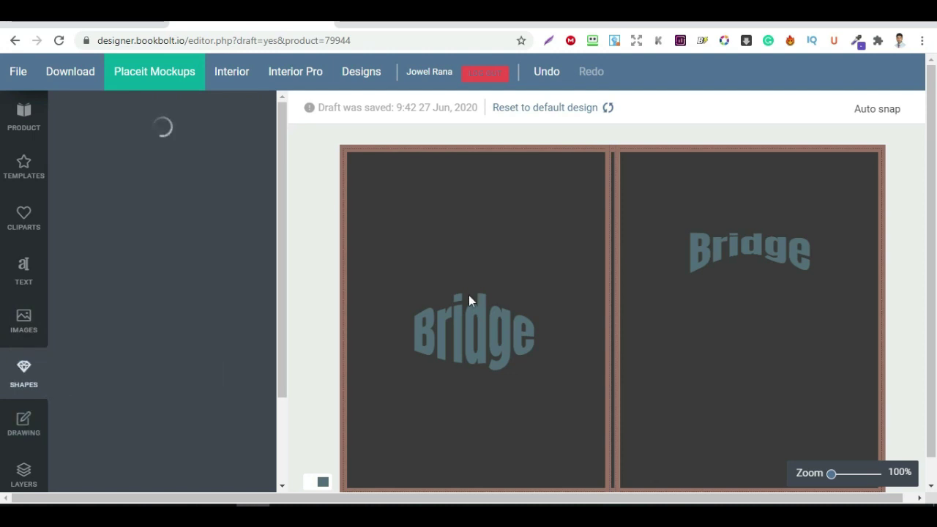
# - Switch from the cover designer to the Interior generator page
pyautogui.scroll(-2, 161, 270)
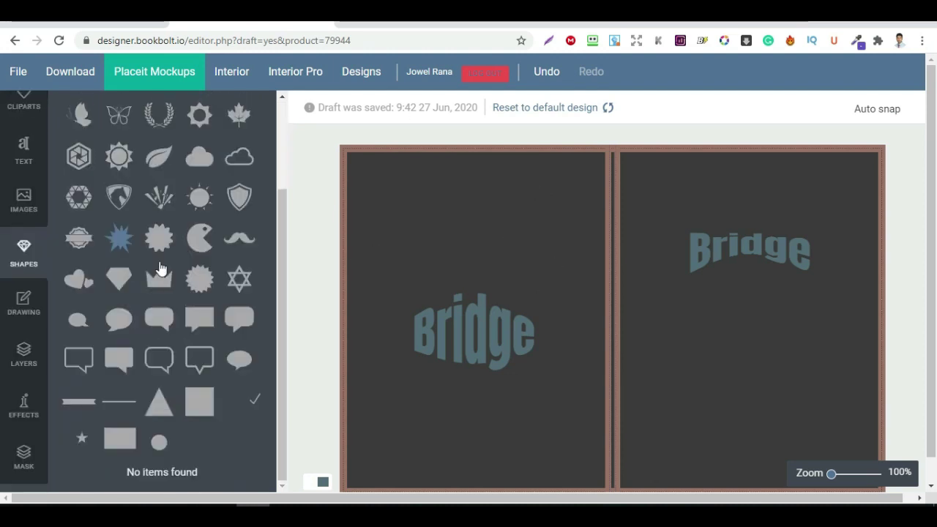
pyautogui.scroll(2, 161, 270)
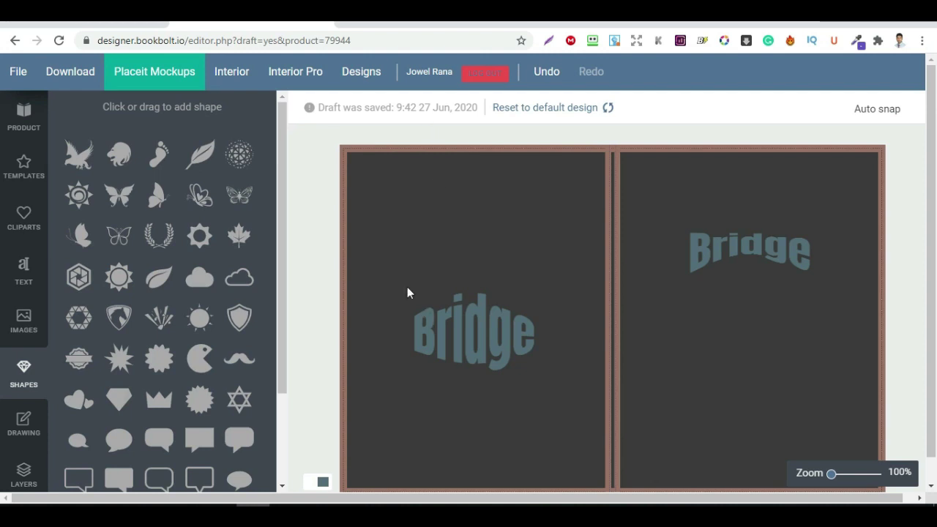
pyautogui.click(241, 76)
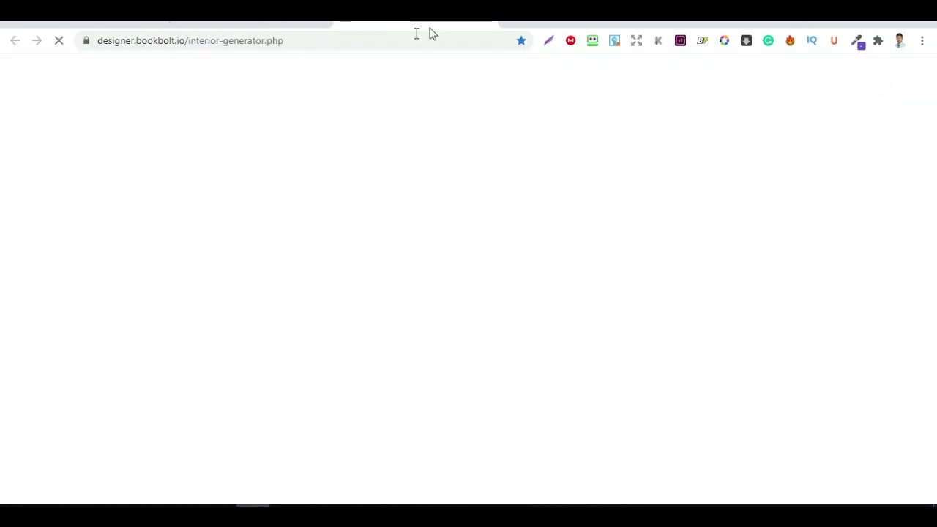